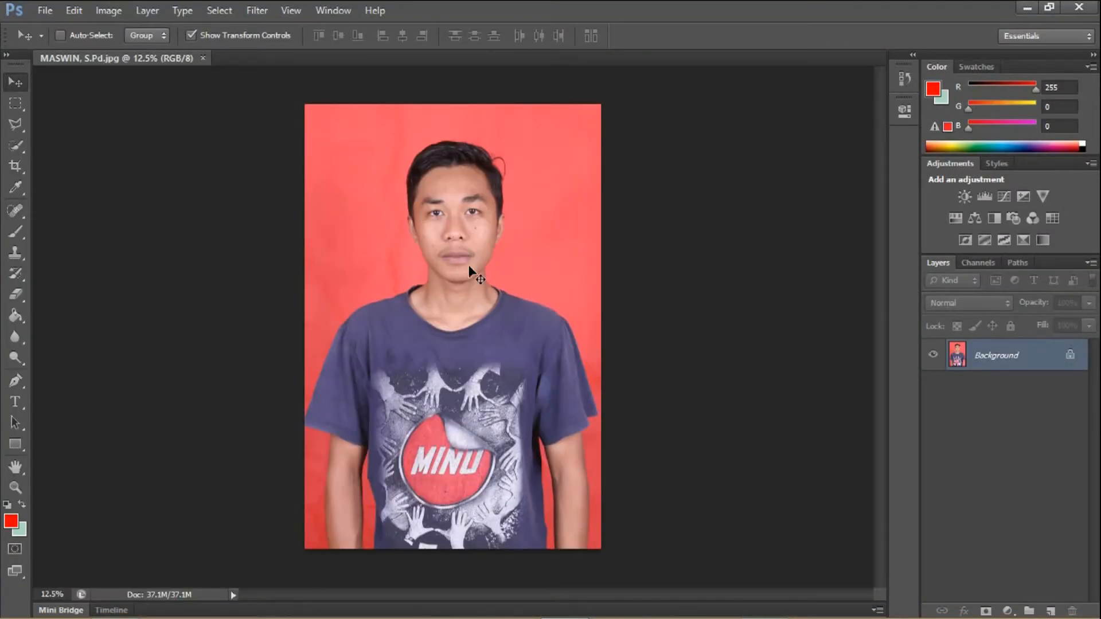
- Duplicate the Background layer as Background copy and hide the original Background layer
right_click(981, 365)
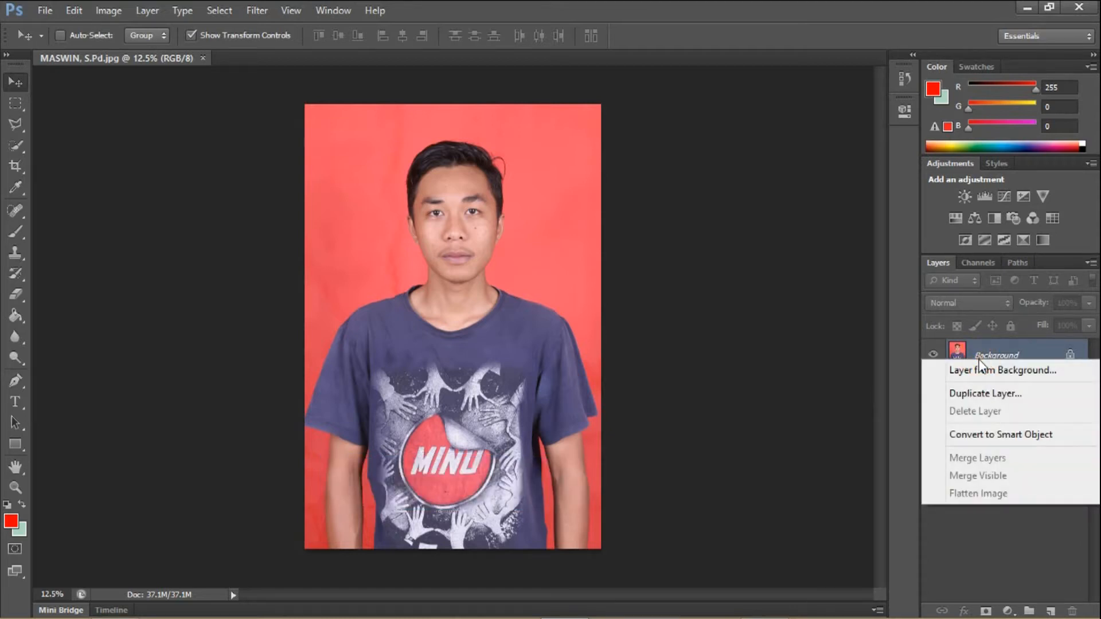
click(986, 394)
click(709, 185)
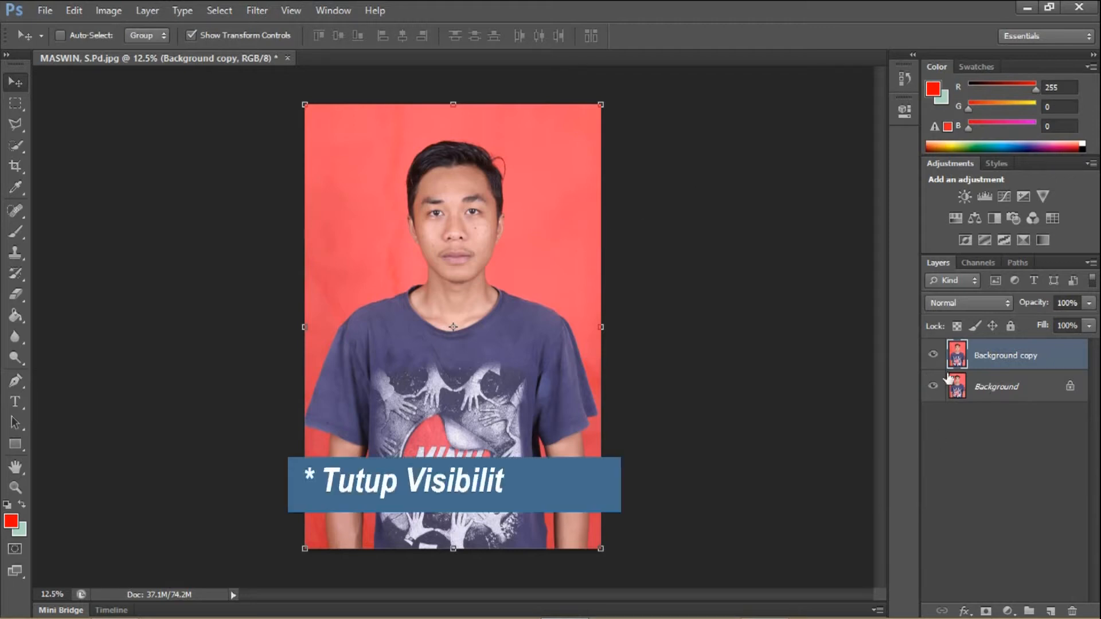
click(933, 388)
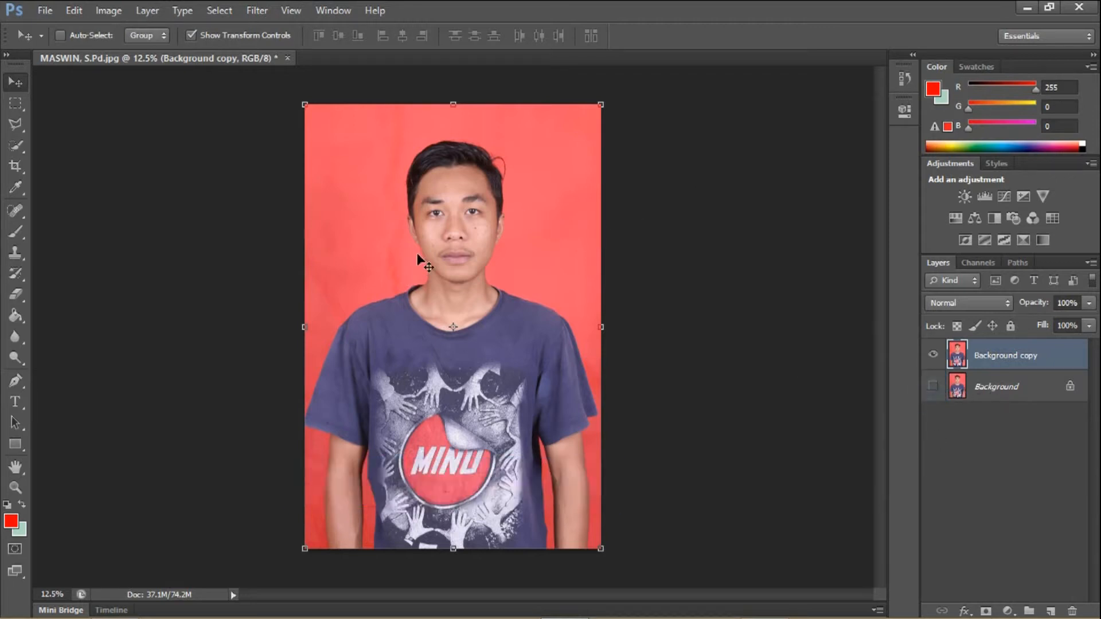
- Select the red backdrop around the man's head and shoulders using the Quick Selection Tool with a brush size of 1100
click(15, 145)
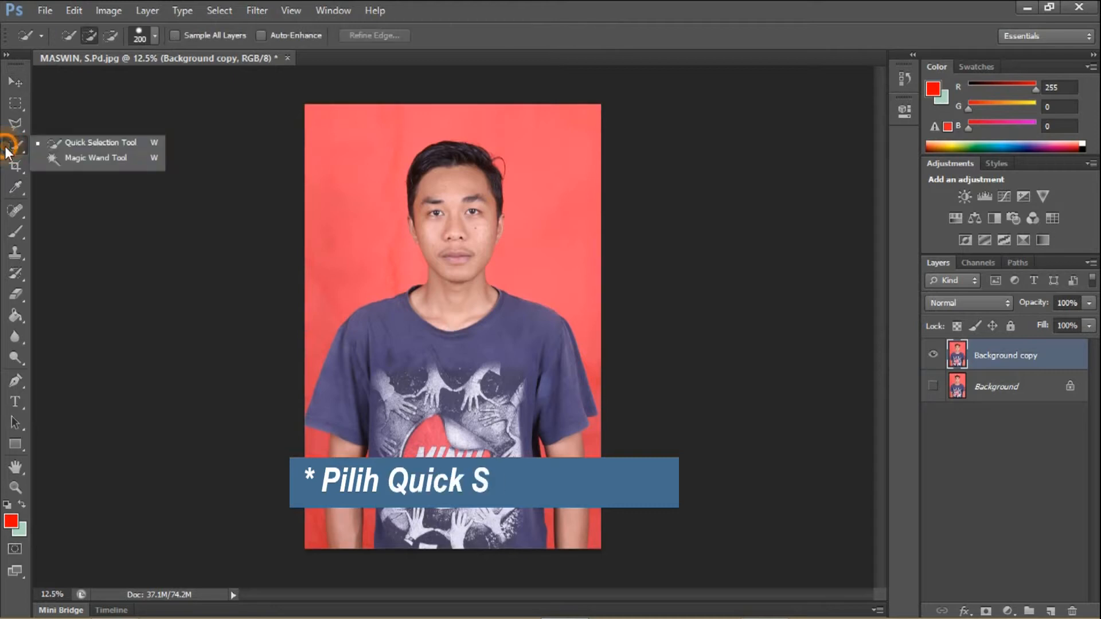
click(83, 146)
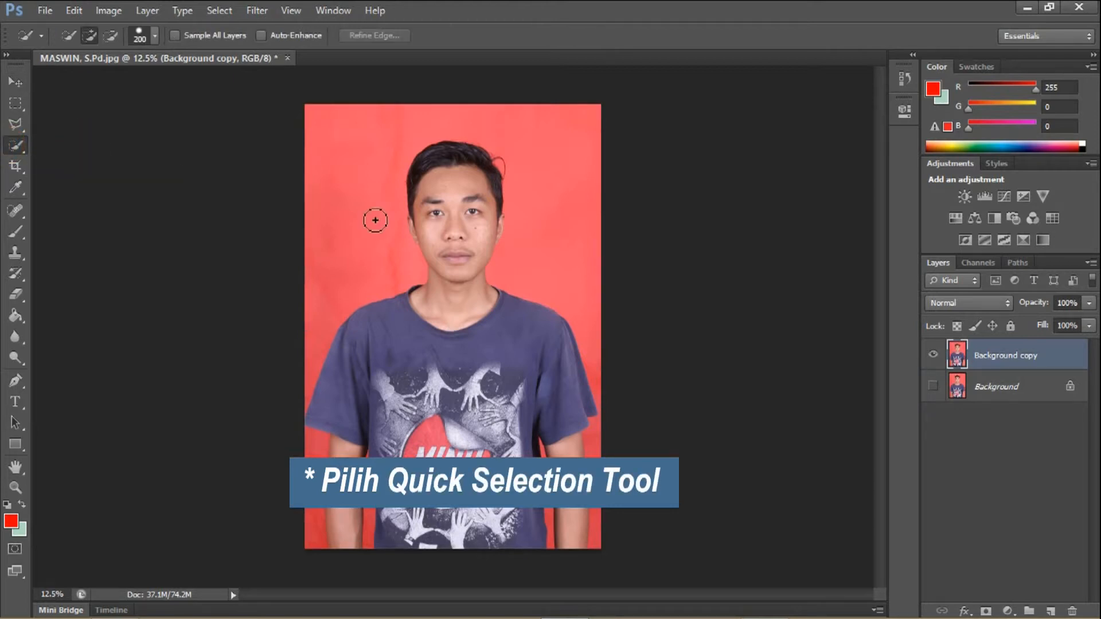
key(bracketright)
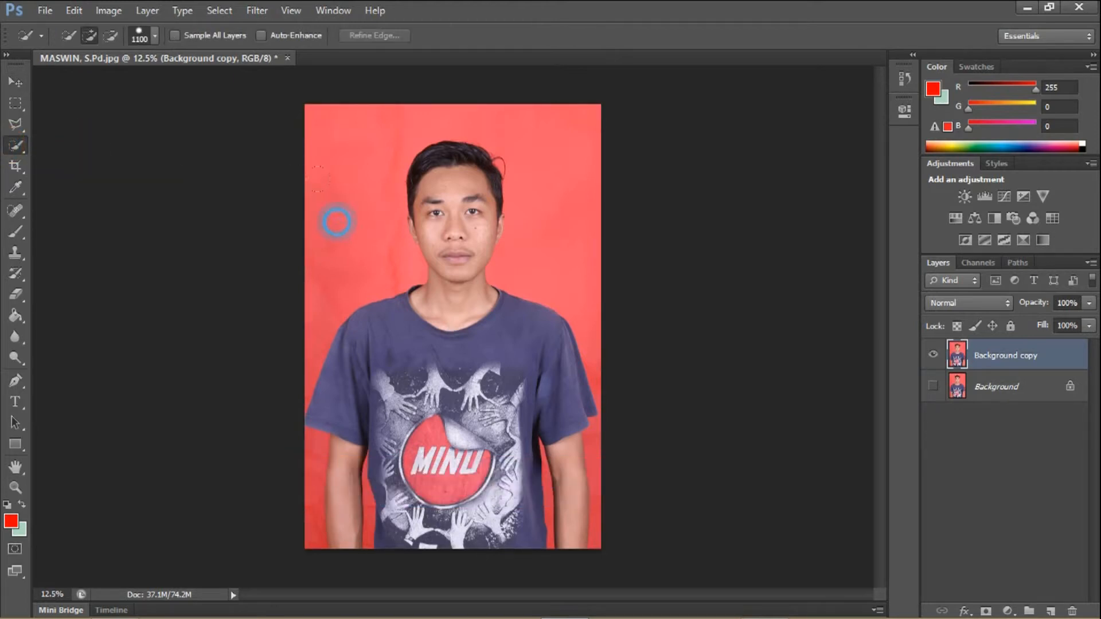
mouse_move(337, 222)
mouse_down()
mouse_move(356, 126)
mouse_move(595, 201)
mouse_move(562, 162)
mouse_move(566, 201)
mouse_up()
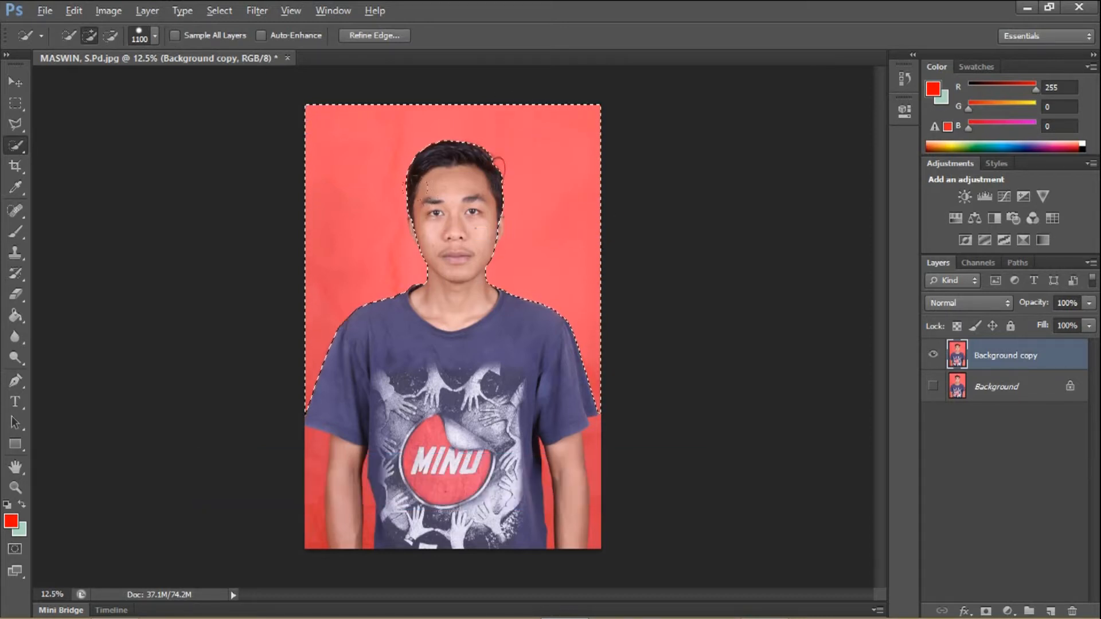
- Subtract both ears from the backdrop selection with a brush size of 500 so the selection follows their outer edges
scroll(457, 225, up, 6)
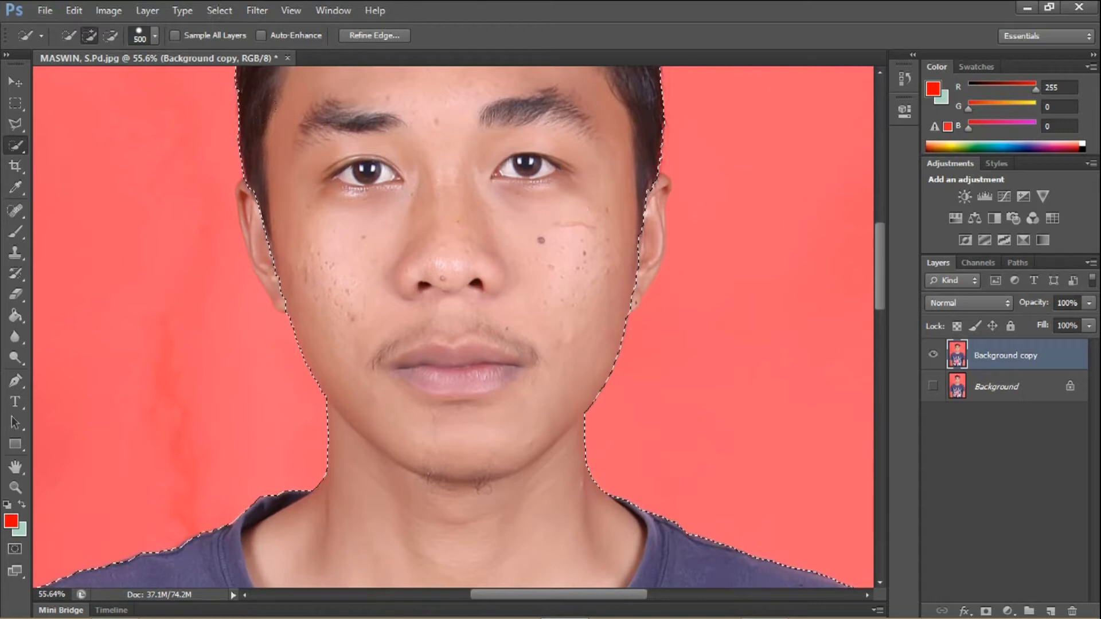
alt+click(361, 207)
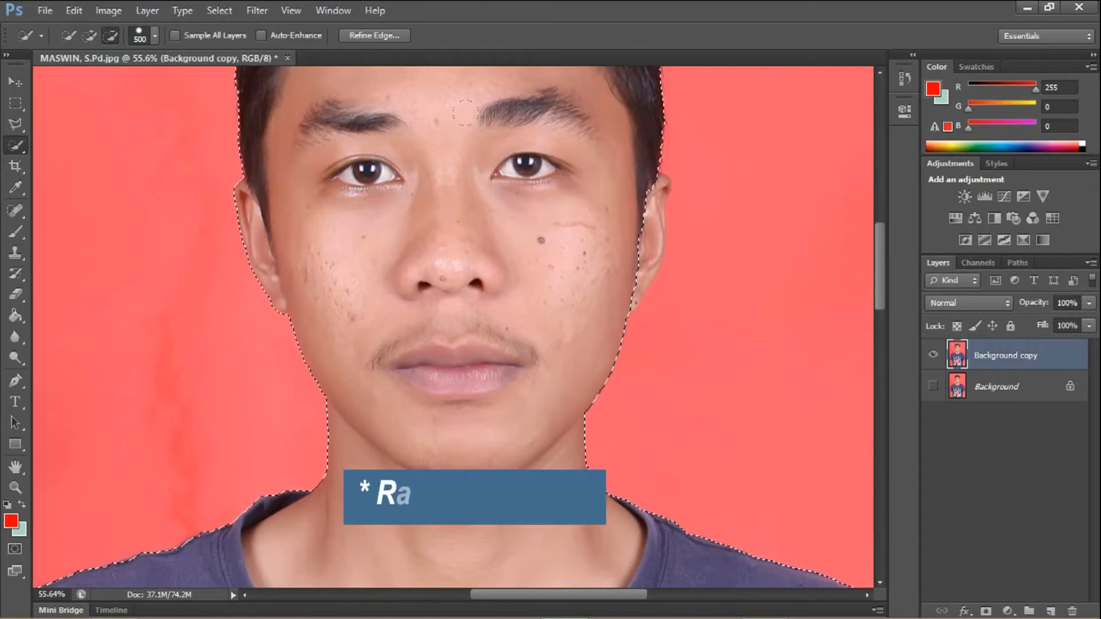
alt+click(548, 215)
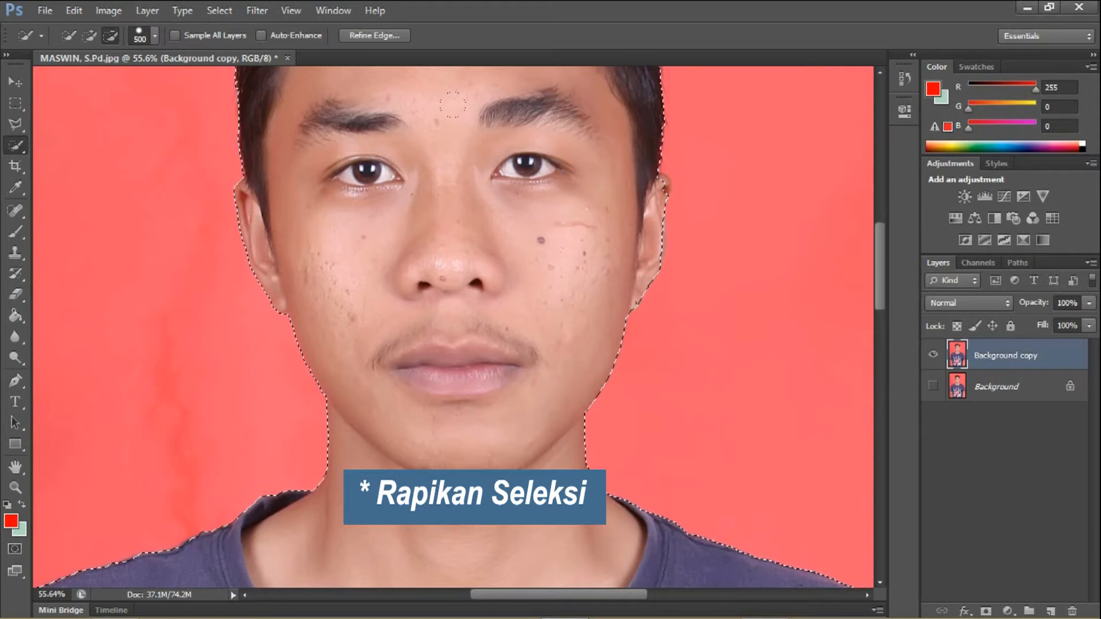
alt+click(551, 205)
alt+click(552, 200)
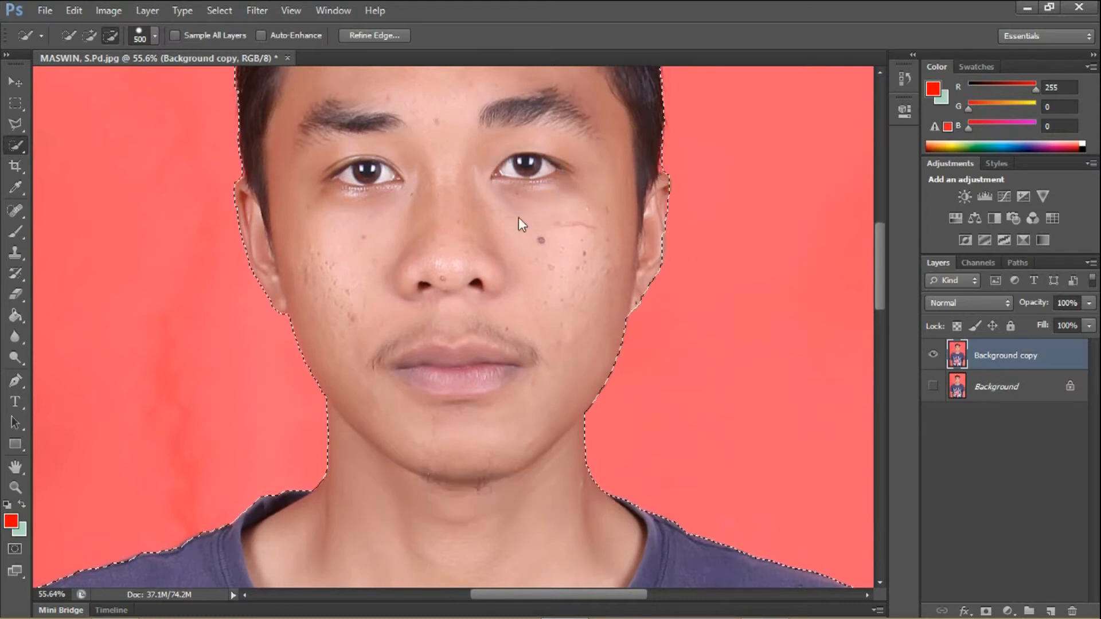
- Delete the selected red backdrop from the Background copy layer and clear the selection
scroll(447, 277, down, 4)
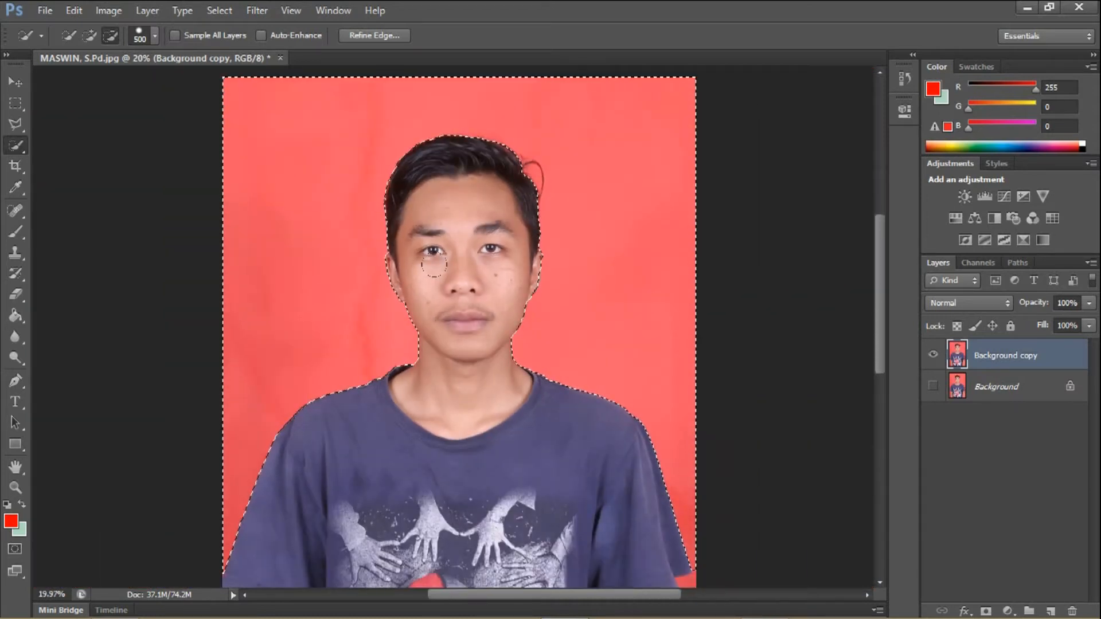
scroll(446, 277, down, 1)
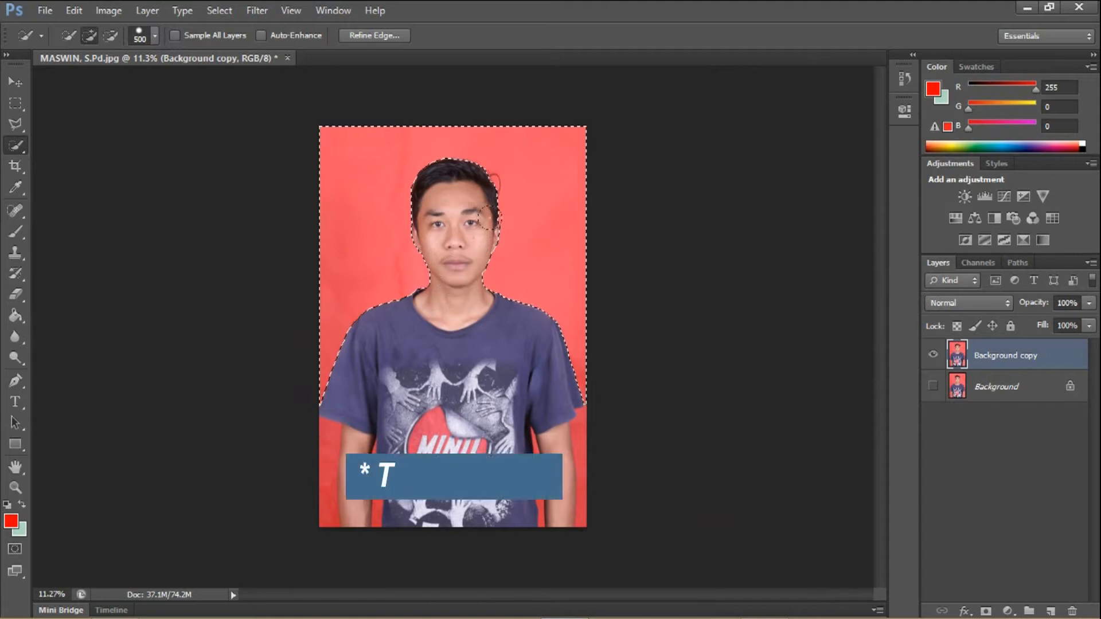
key(Delete)
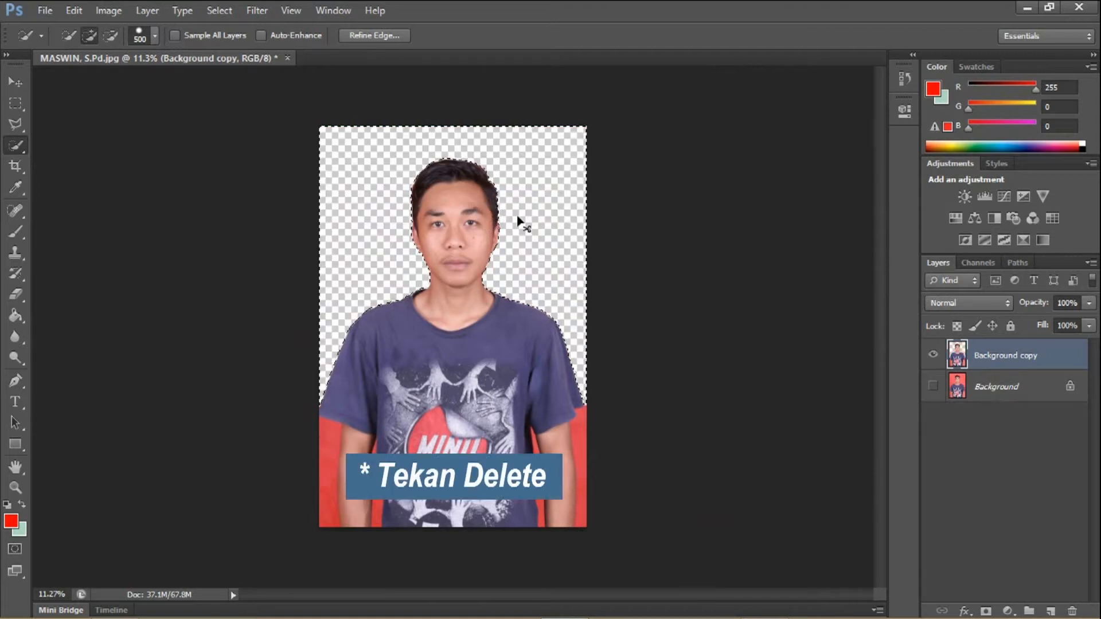
key(ctrl+d)
- Open JAS 11.psd from the Videos folder and bring its suit layer 010 into the portrait document
click(22, 82)
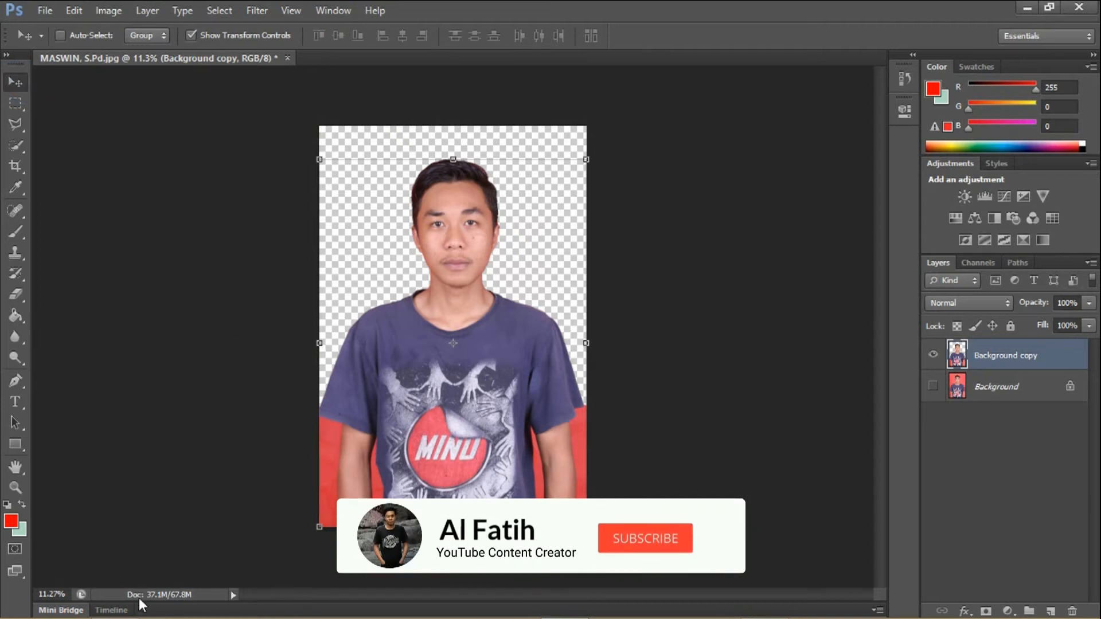
click(152, 520)
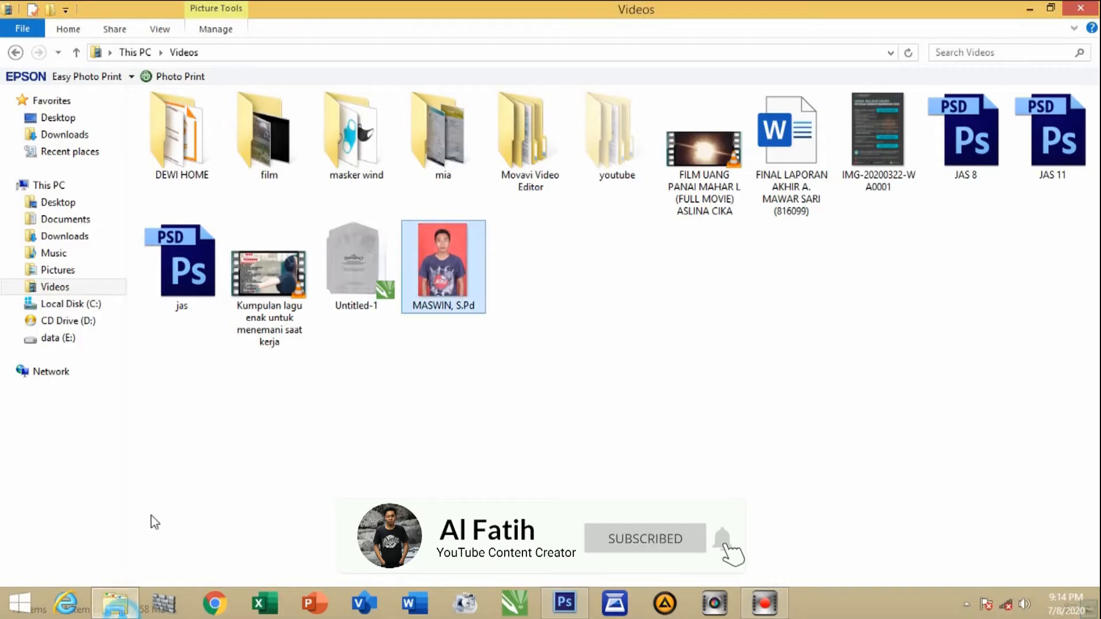
double_click(1080, 170)
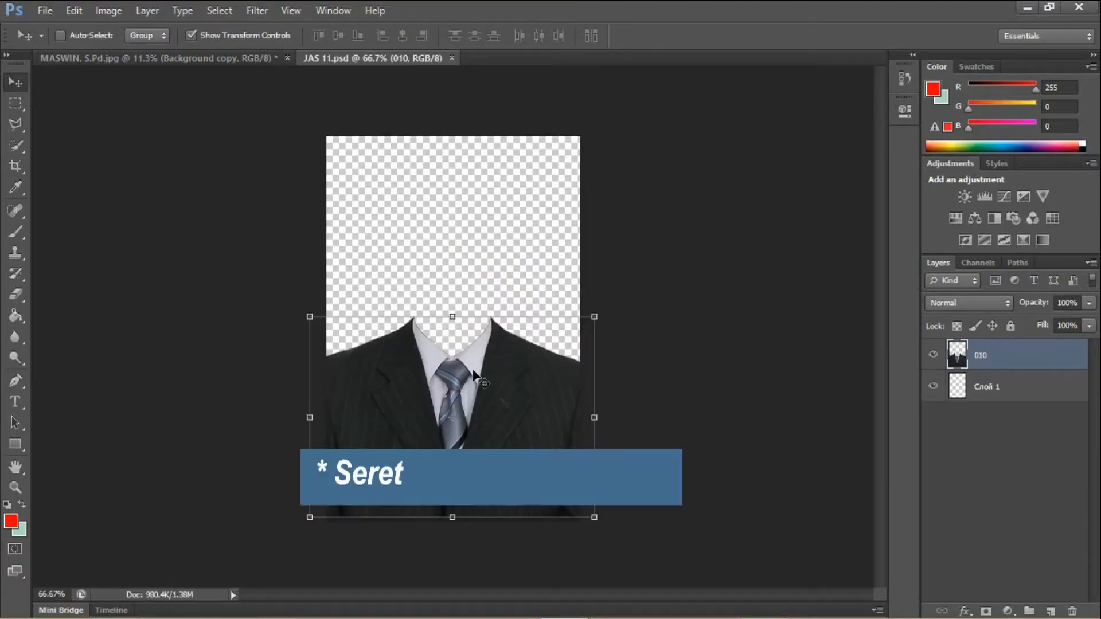
drag(504, 380, 604, 288)
- Enlarge the suit layer proportionally to about 466% and place it over the man's torso below the chin
key(ctrl+t)
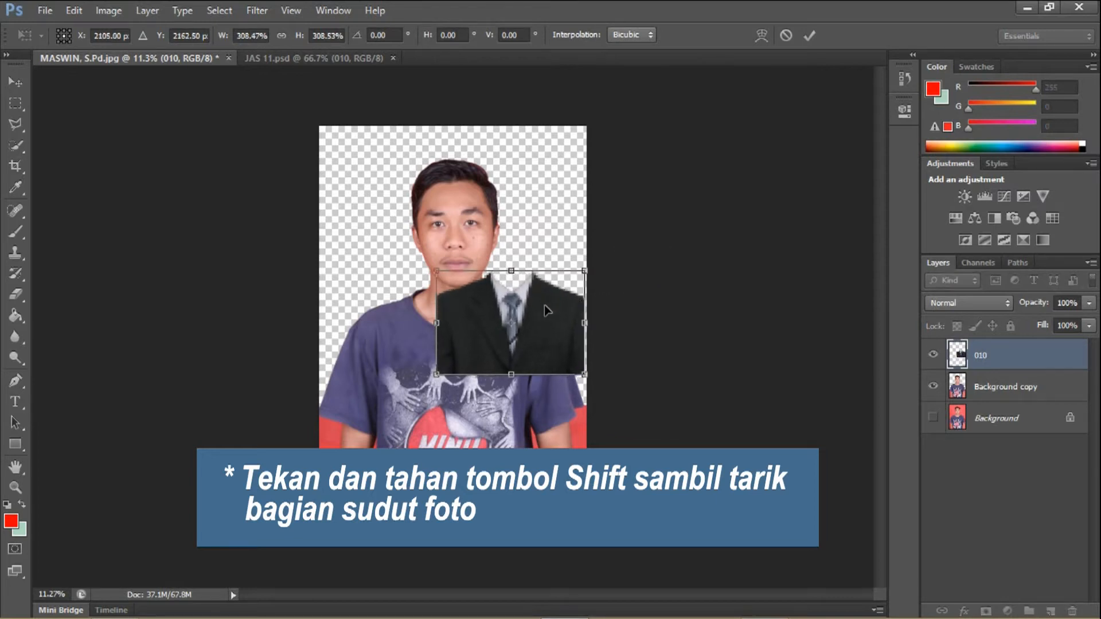
drag(544, 304, 523, 330)
scroll(482, 290, up, 2)
scroll(482, 290, up, 2)
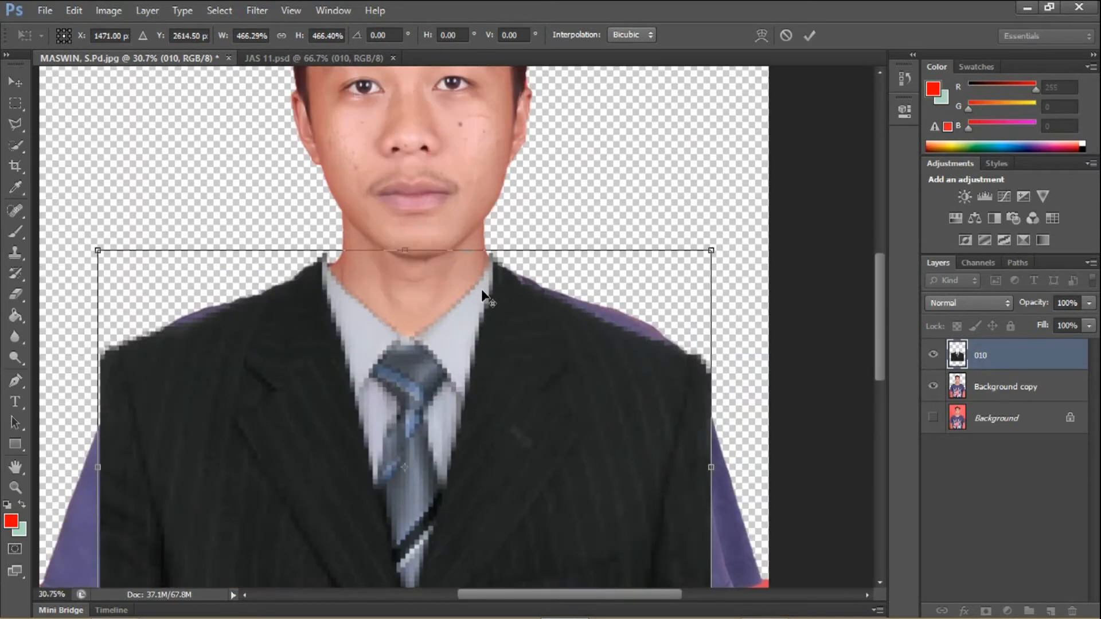
- Scale the suit down to about 438% and align its collar with both sides of the man's neck
drag(497, 300, 508, 297)
drag(771, 243, 756, 248)
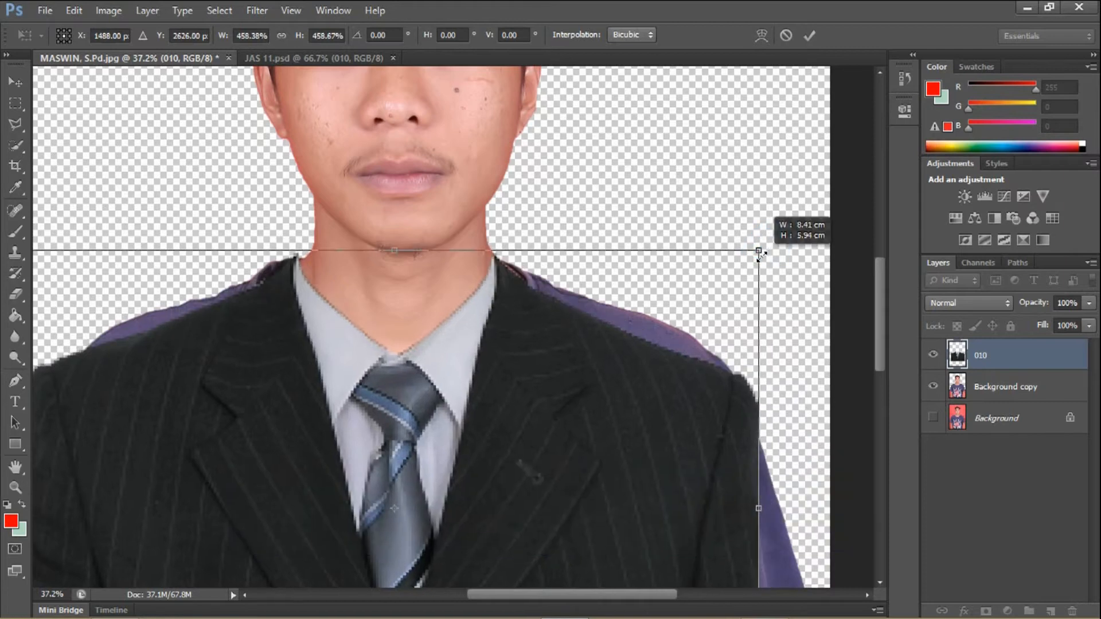
mouse_move(516, 369)
mouse_down()
mouse_move(514, 356)
mouse_move(528, 356)
mouse_up()
drag(758, 243, 738, 257)
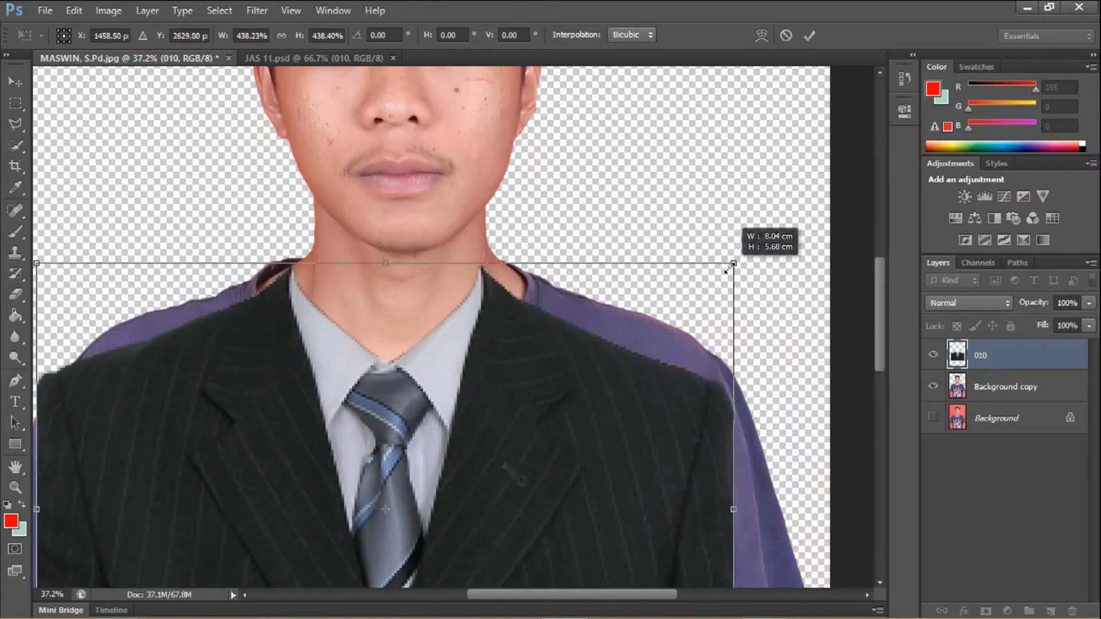
drag(484, 373, 496, 355)
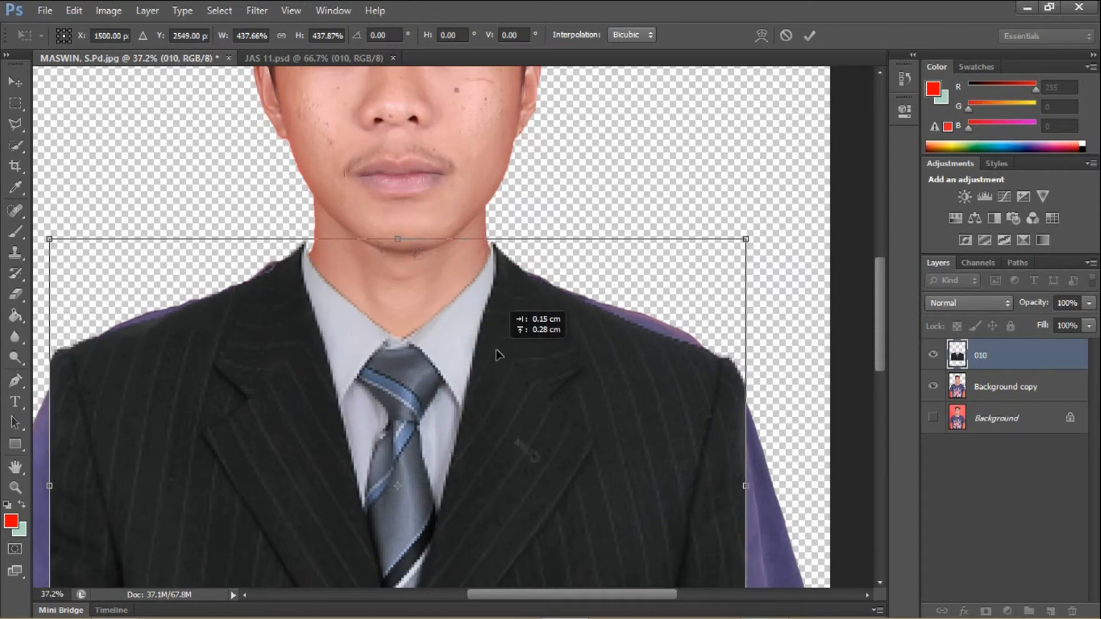
- Narrow the suit's width to about 409% and recentre its collar on the man's neck
scroll(481, 239, down, 3)
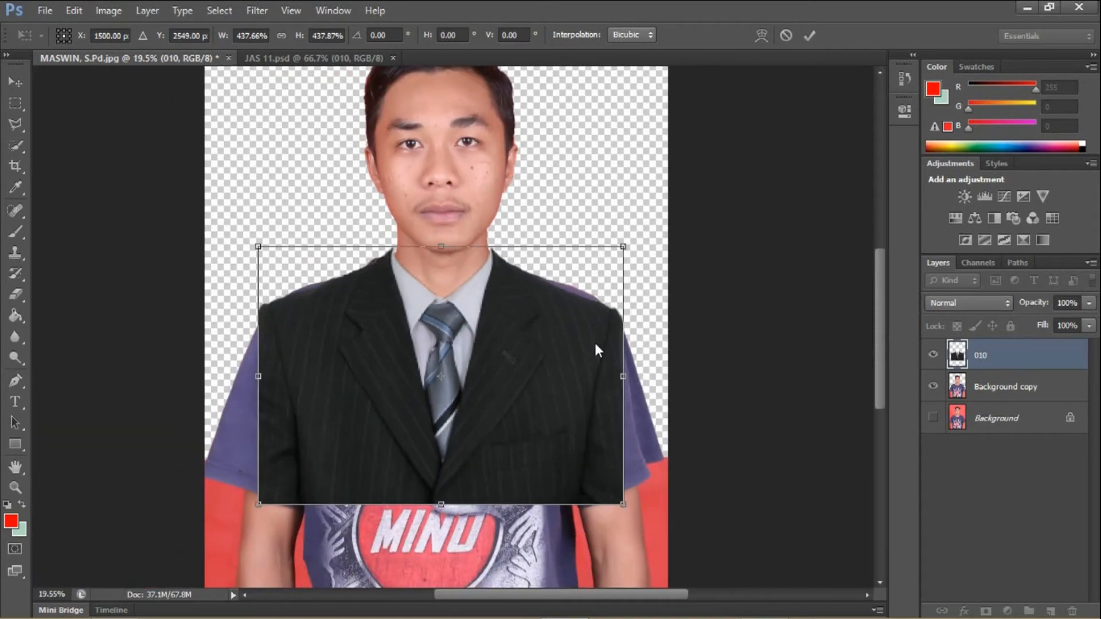
drag(624, 375, 606, 375)
scroll(483, 290, up, 4)
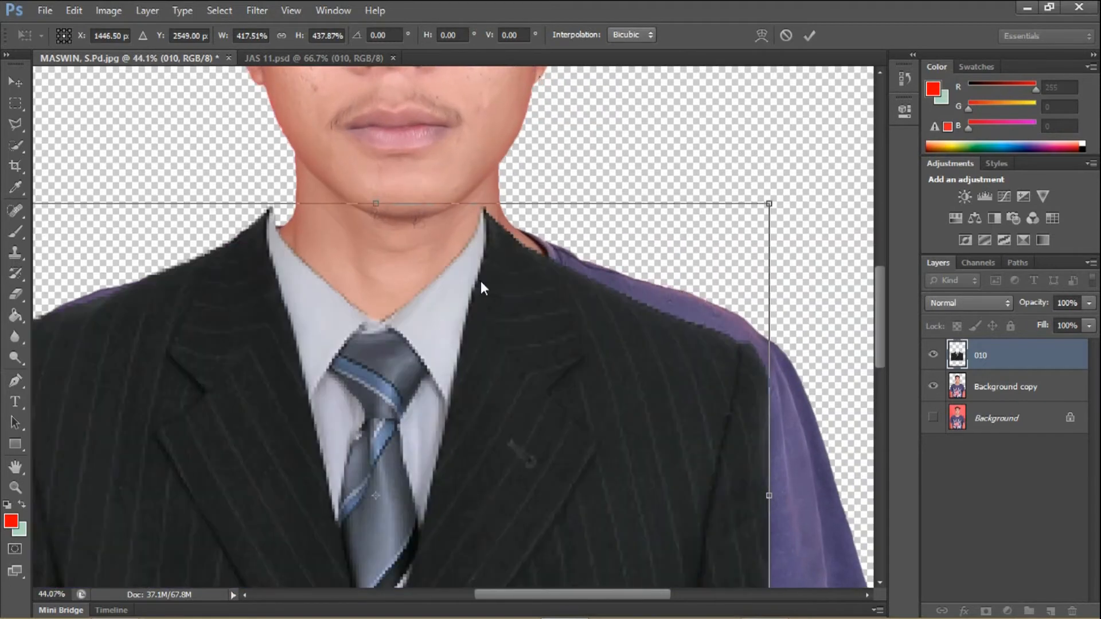
drag(481, 281, 503, 280)
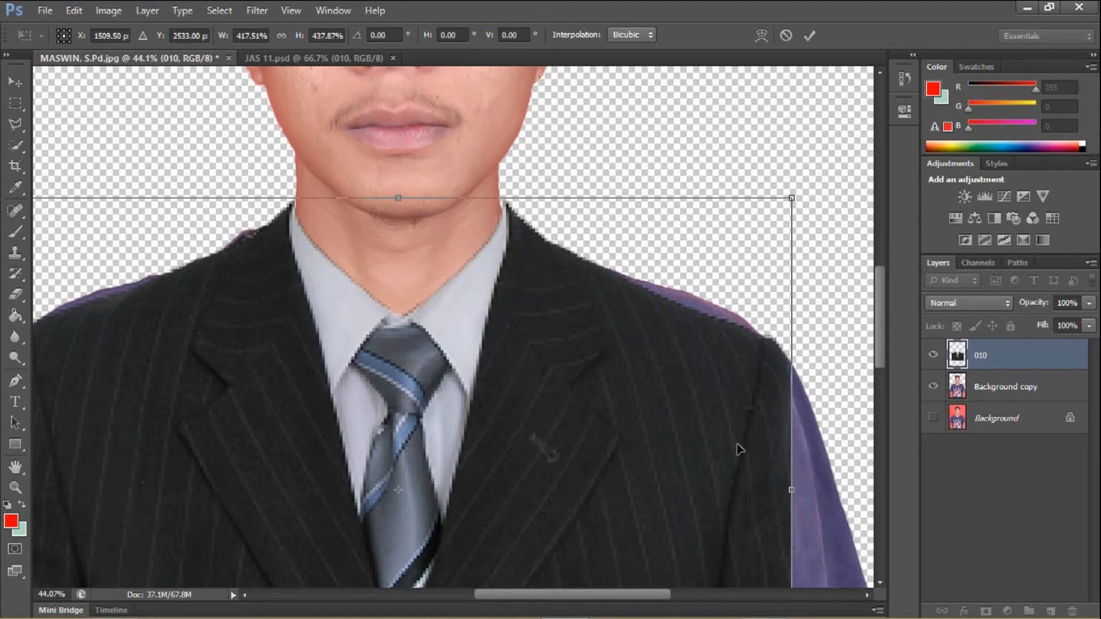
drag(791, 488, 777, 489)
drag(561, 398, 570, 394)
- Move the suit down slightly to a vertical position of about 2567 px and apply the transformation
scroll(480, 270, down, 5)
scroll(476, 295, down, 1)
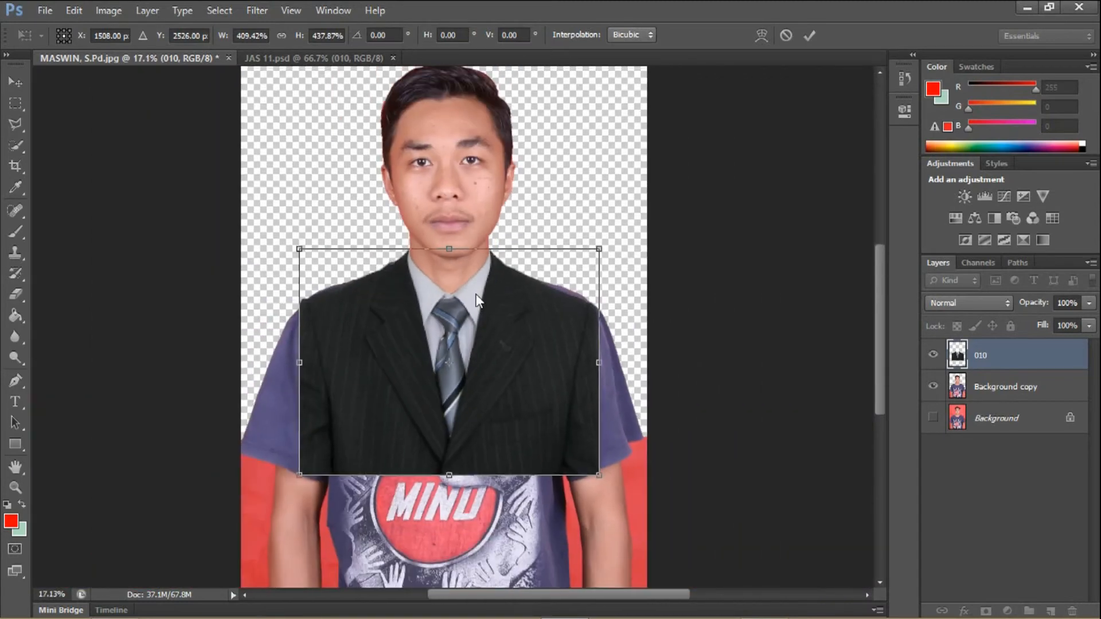
drag(476, 295, 478, 299)
scroll(477, 293, up, 5)
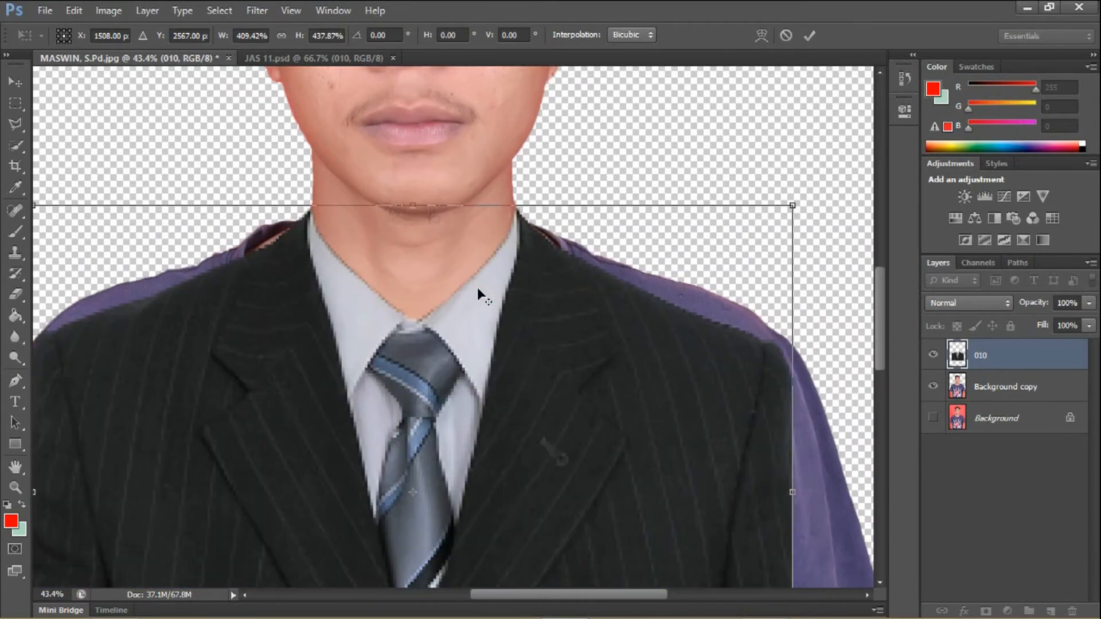
scroll(478, 288, down, 5)
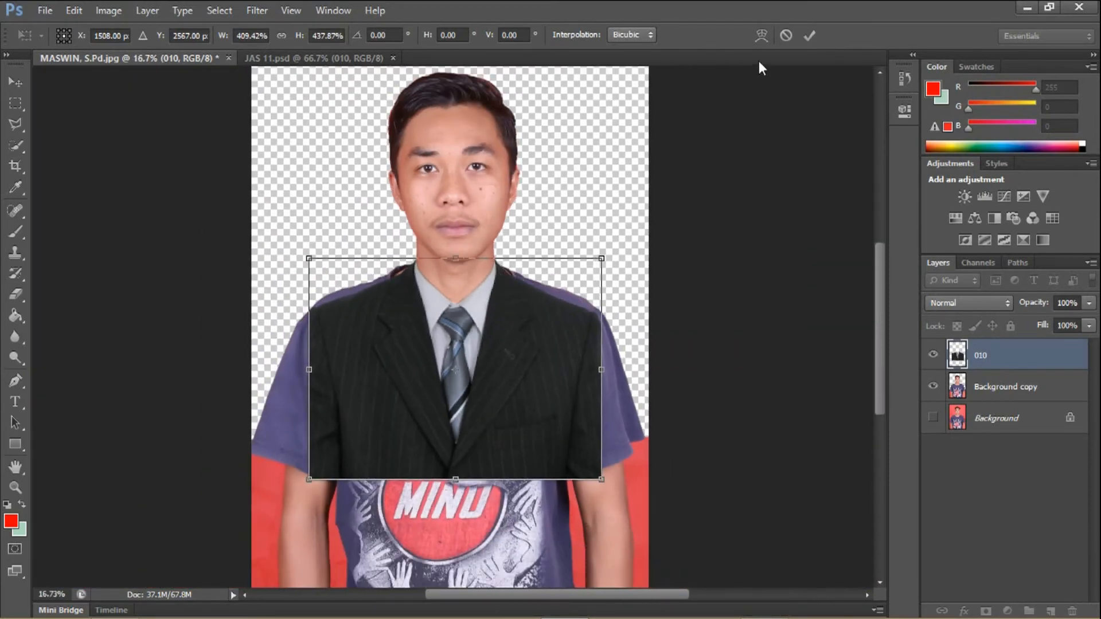
click(816, 34)
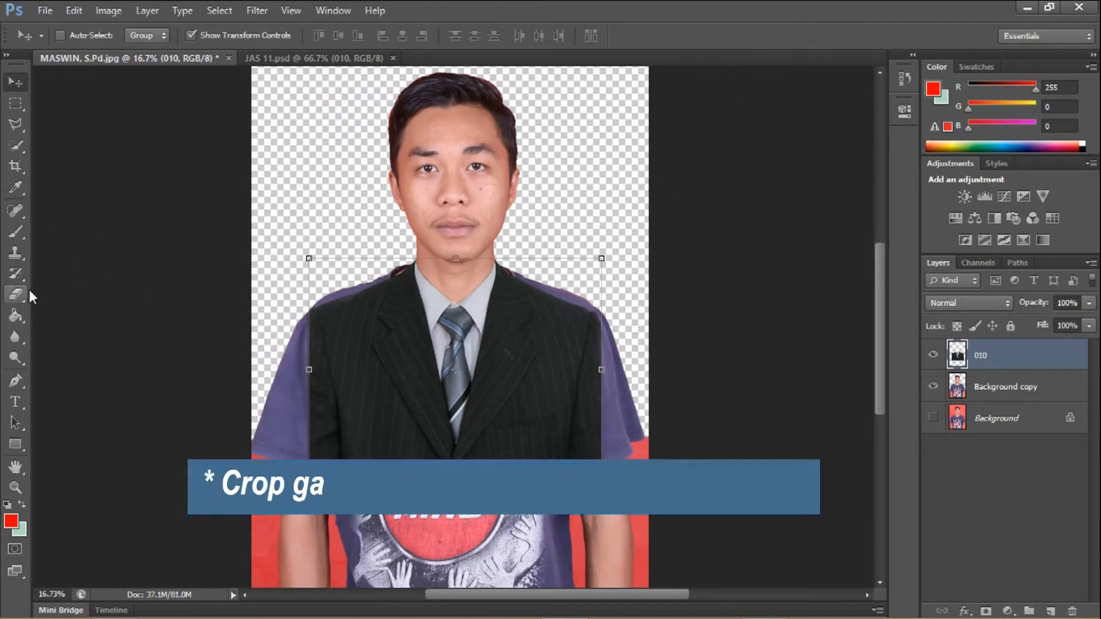
- Crop the image to the suit's width, from slightly above the hair down to the suit's lower edge
click(13, 167)
right_click(12, 168)
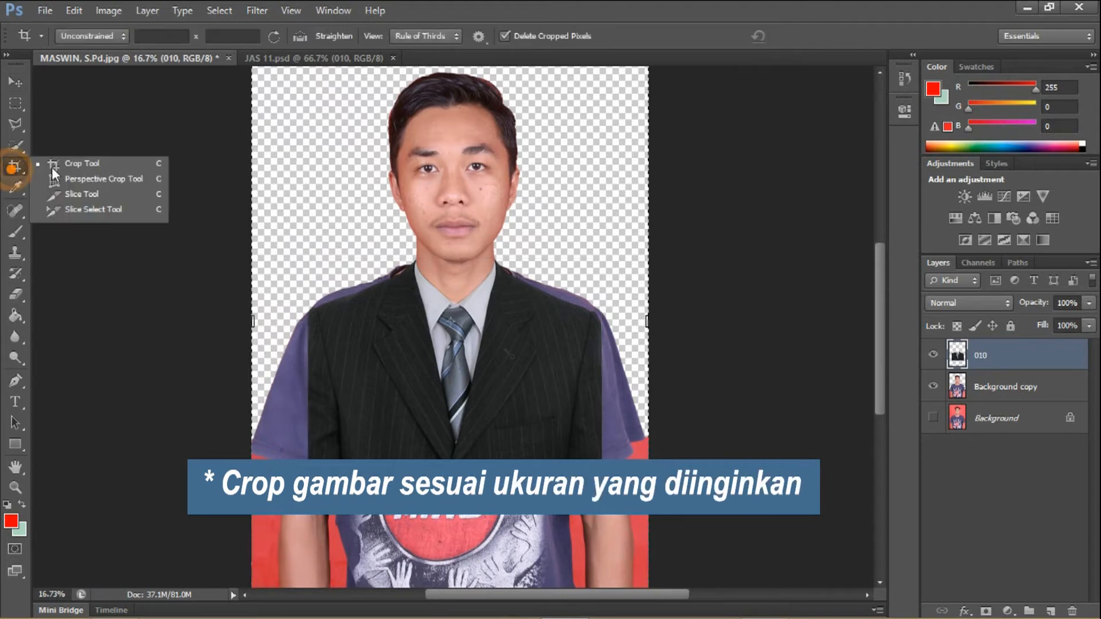
click(81, 165)
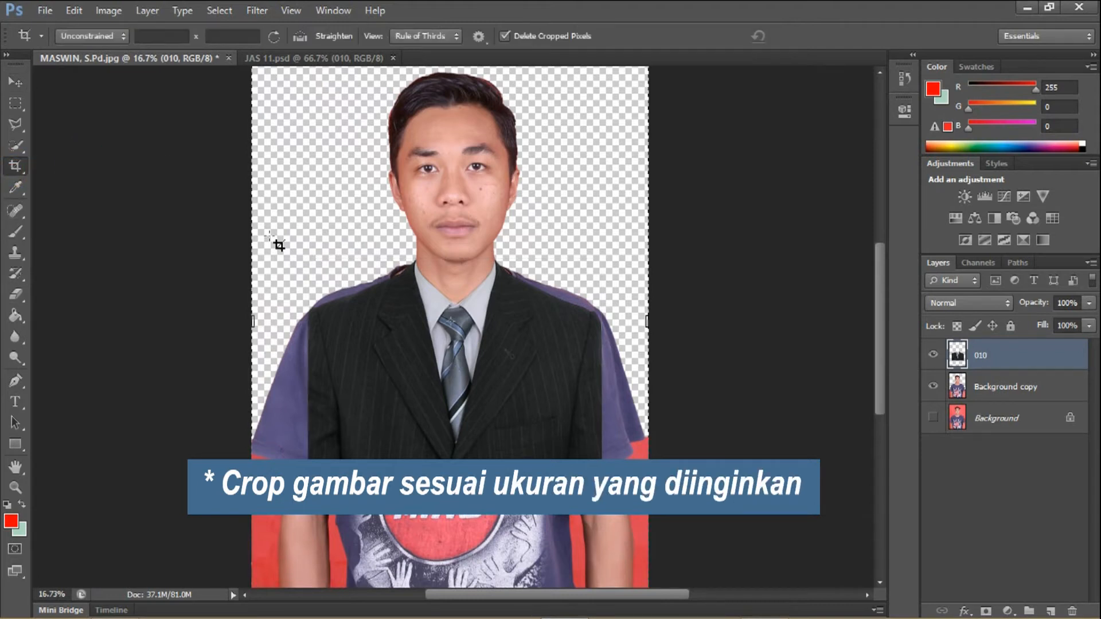
scroll(344, 401, down, 1)
drag(337, 457, 588, 112)
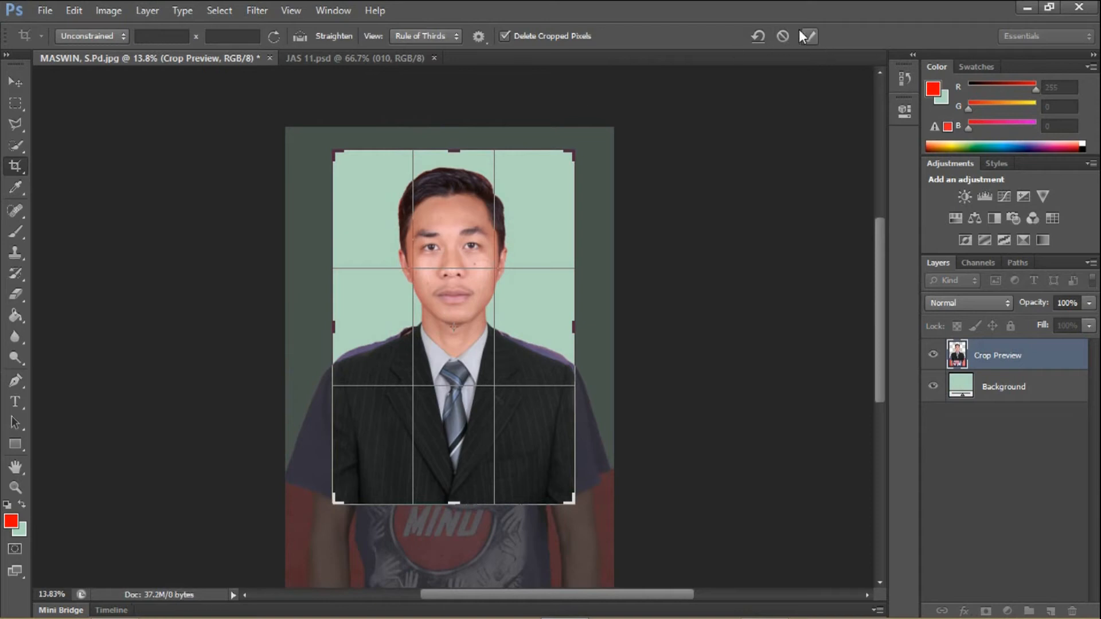
click(810, 36)
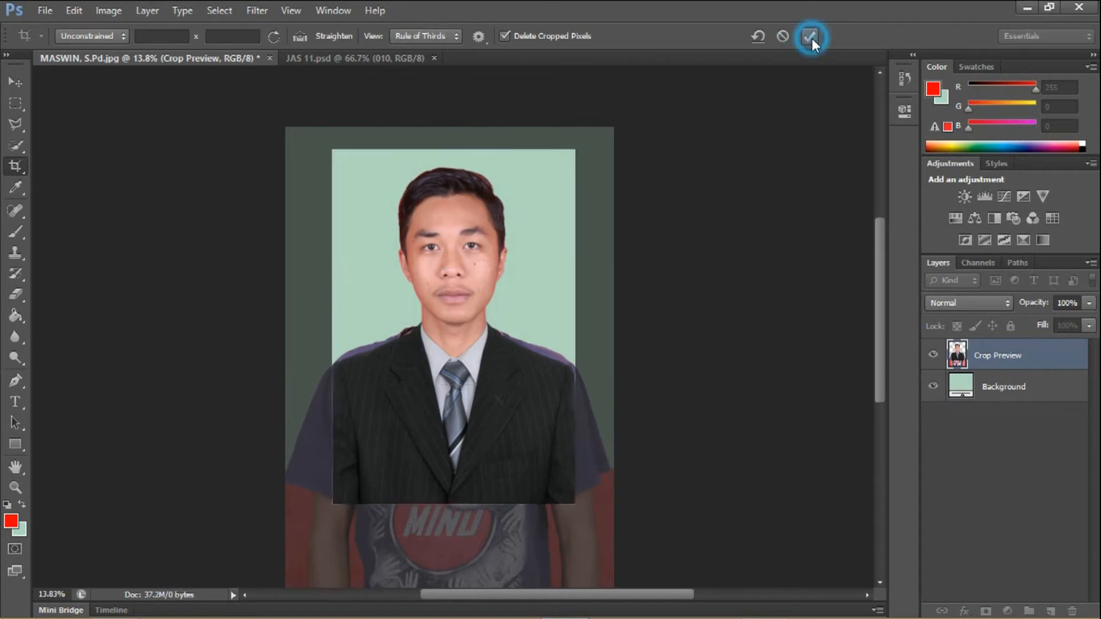
- Erase the T-shirt edges showing above both suit shoulders and beside the collar on the Background copy layer with the Eraser tool
scroll(440, 379, up, 3)
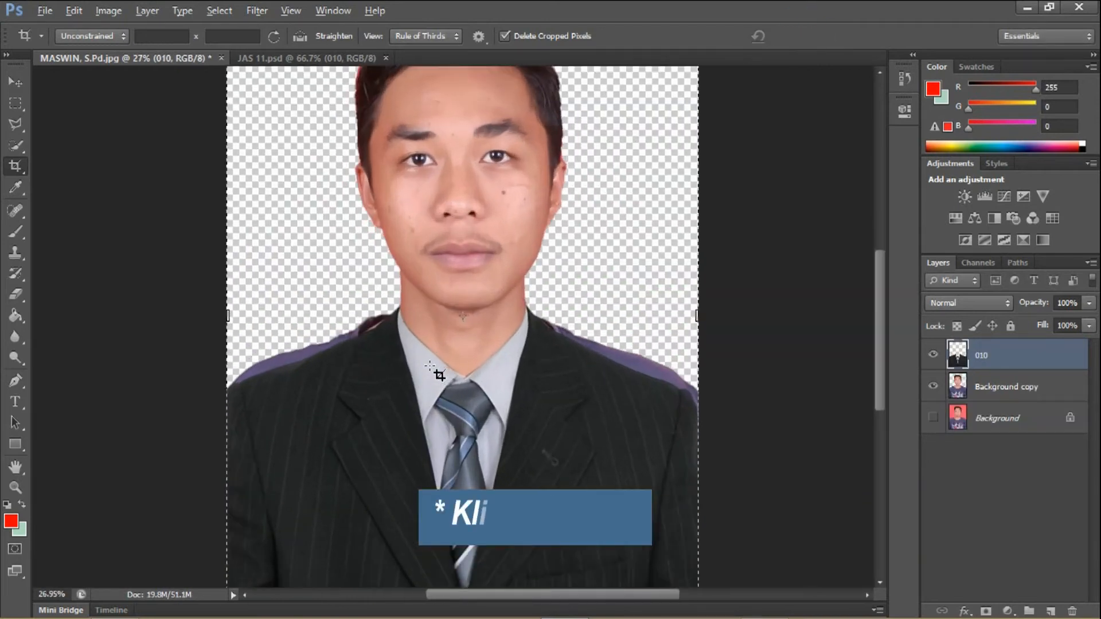
click(983, 389)
click(17, 292)
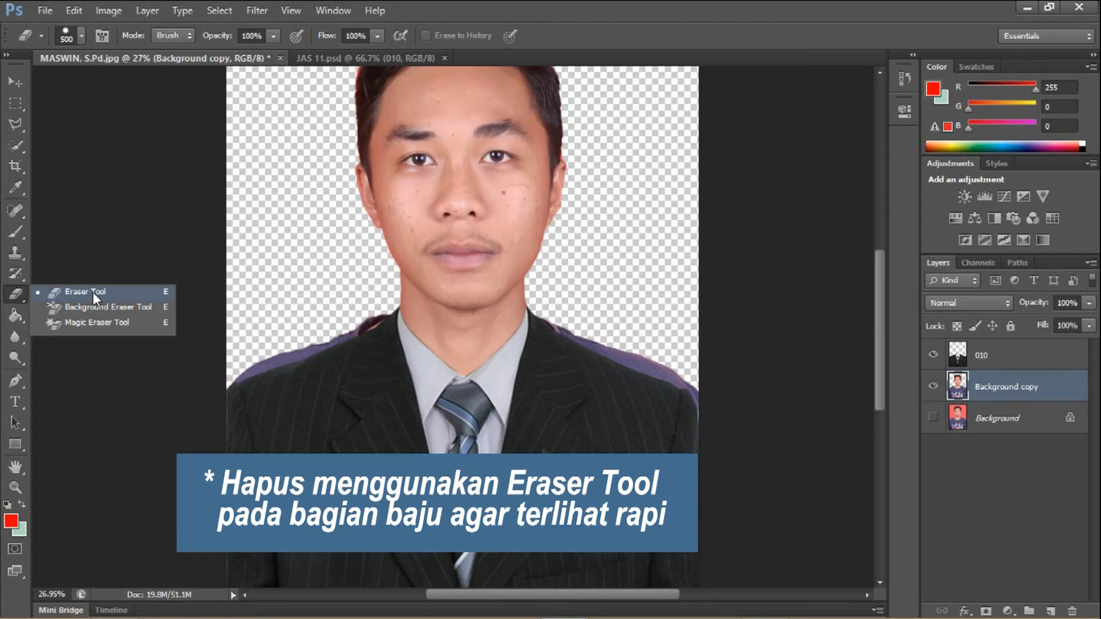
click(93, 292)
drag(270, 362, 236, 376)
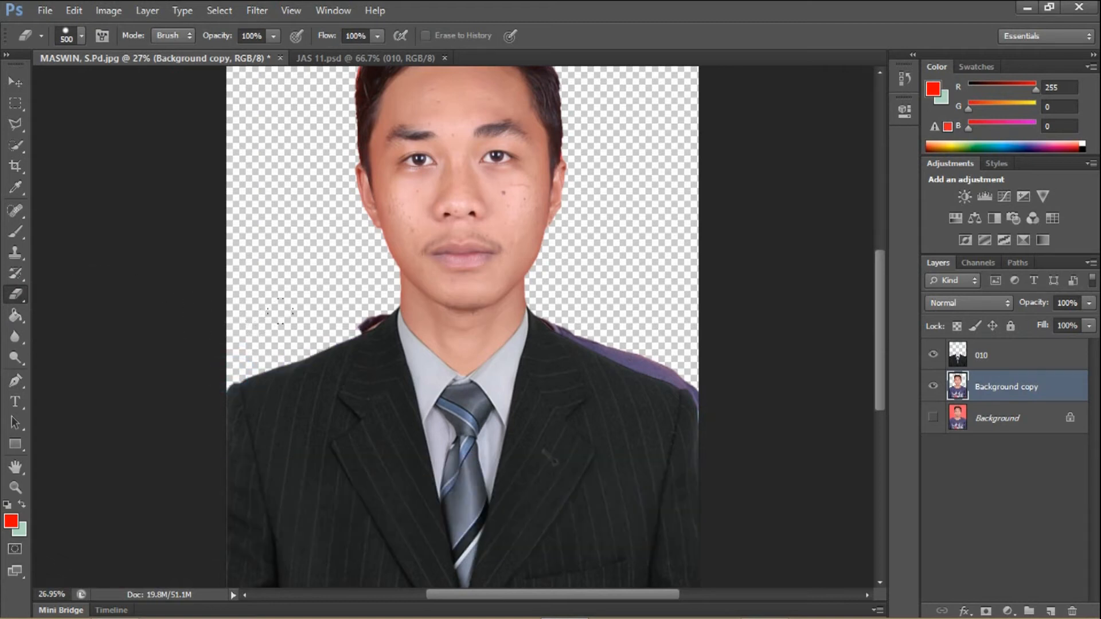
mouse_move(286, 307)
mouse_down()
mouse_move(332, 339)
mouse_move(346, 330)
mouse_move(275, 368)
mouse_up()
mouse_move(545, 301)
mouse_down()
mouse_move(625, 356)
mouse_move(663, 423)
mouse_up()
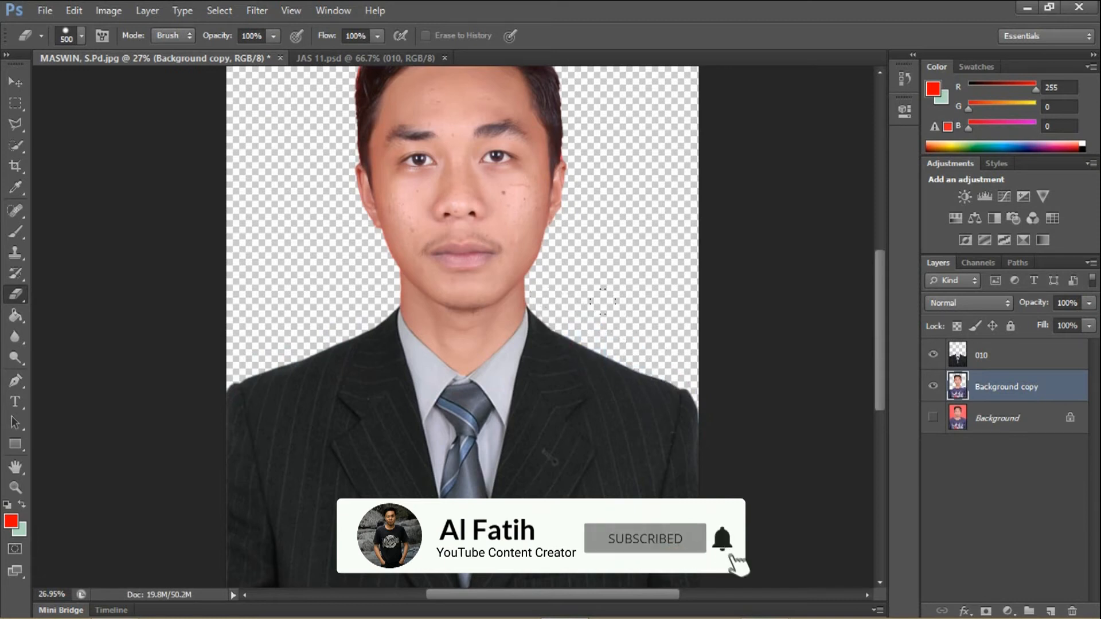
- Merge the 010 suit layer and the Background copy portrait layer into one layer
scroll(628, 359, down, 3)
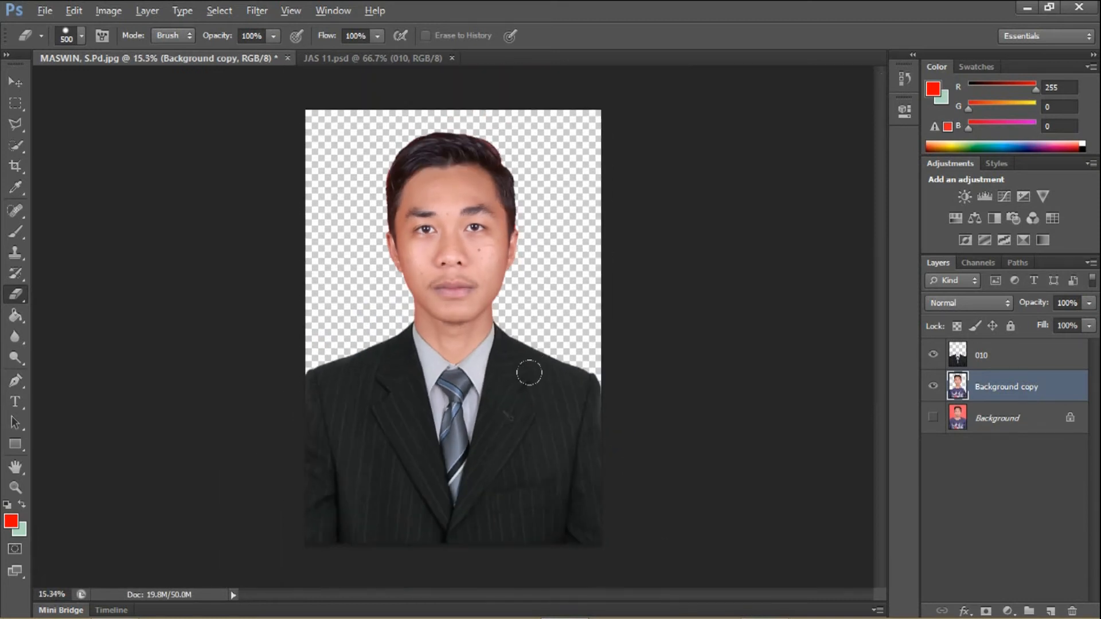
scroll(528, 373, down, 2)
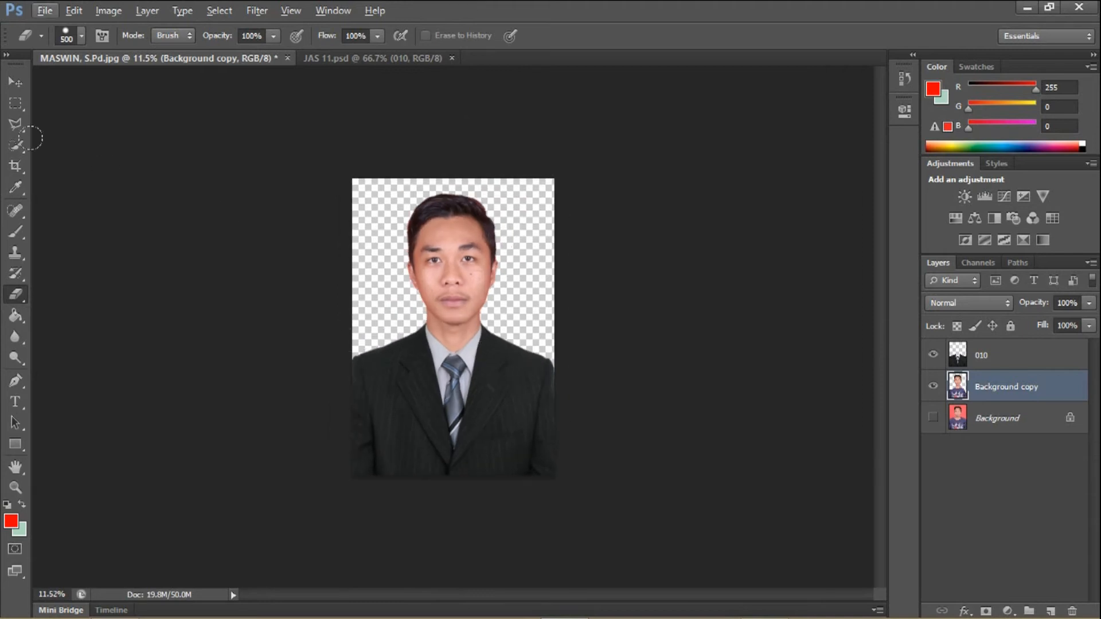
click(8, 86)
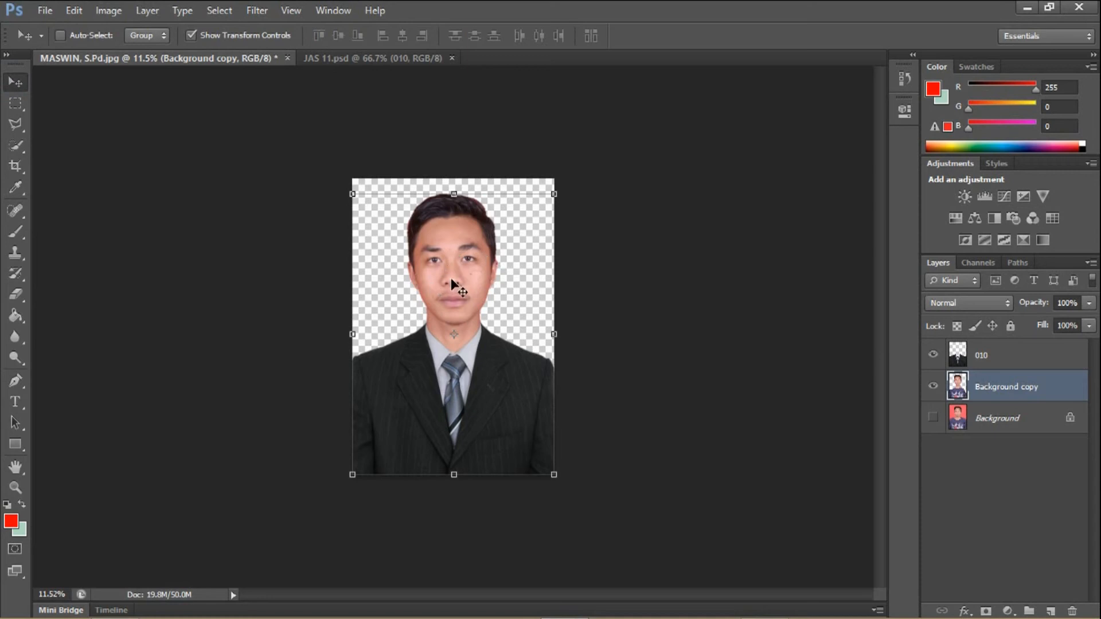
shift+click(1000, 364)
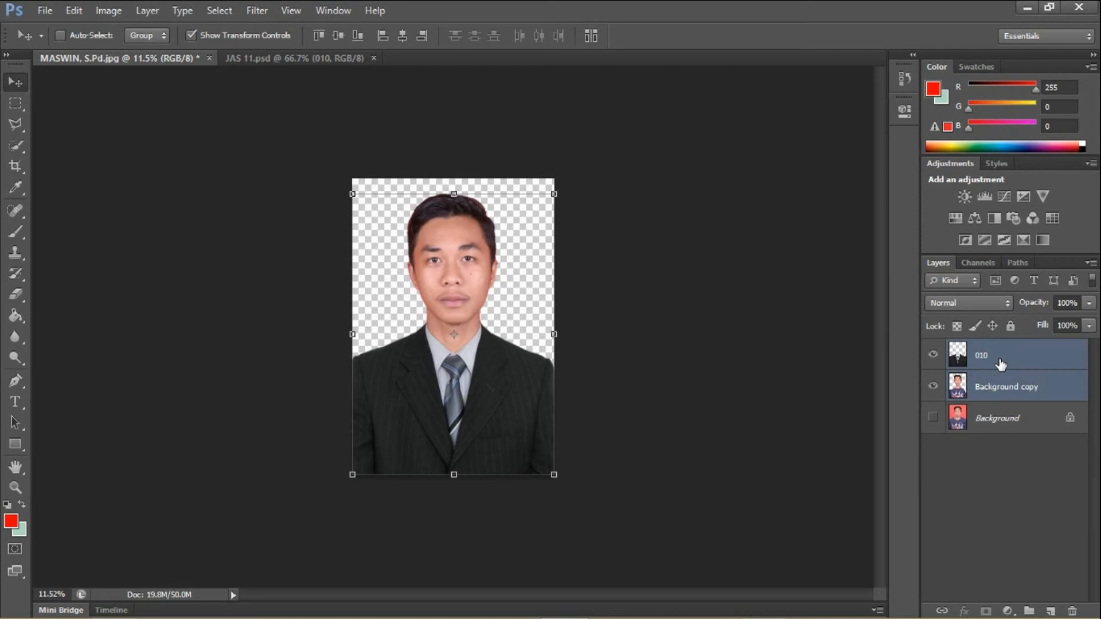
key(ctrl+shift+e)
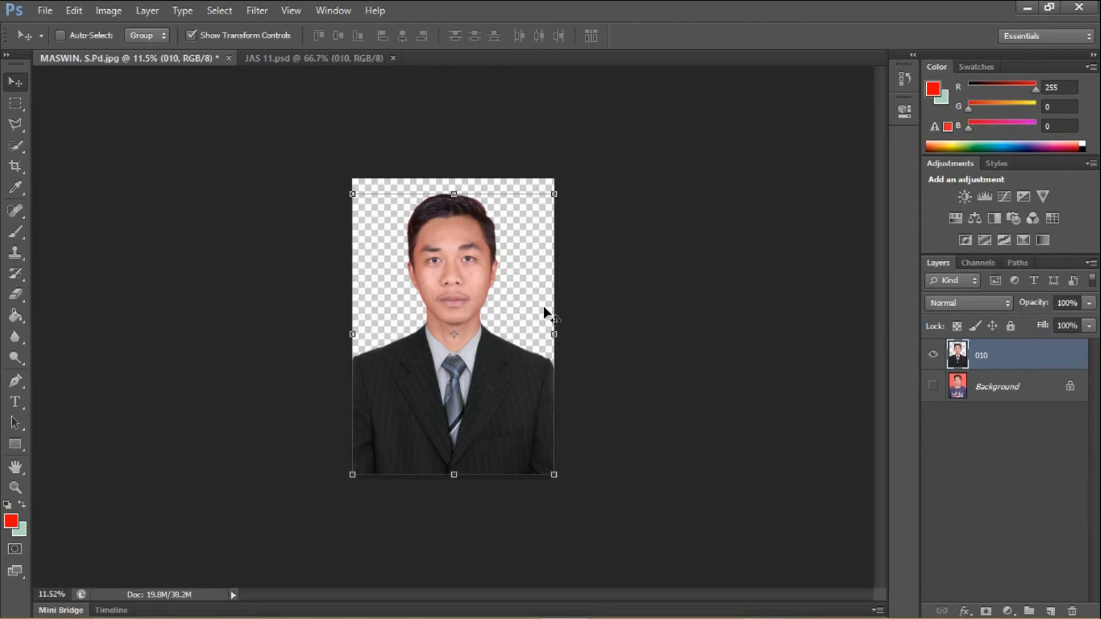
- Set the foreground colour to bright red with RGB values 253, 0, 0
click(11, 521)
mouse_move(268, 393)
mouse_down()
mouse_move(212, 373)
mouse_move(313, 357)
mouse_up()
click(469, 343)
key(v)
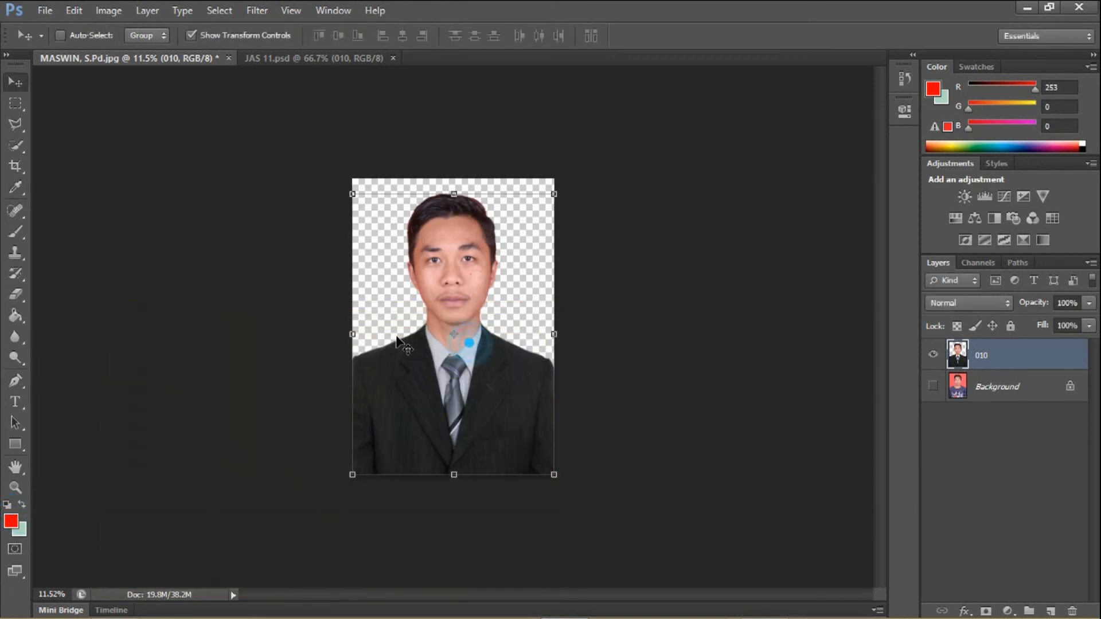
- Draw a red rectangle about 3569 by 3853 px over the whole photo and place the portrait layer 010 above it
click(12, 445)
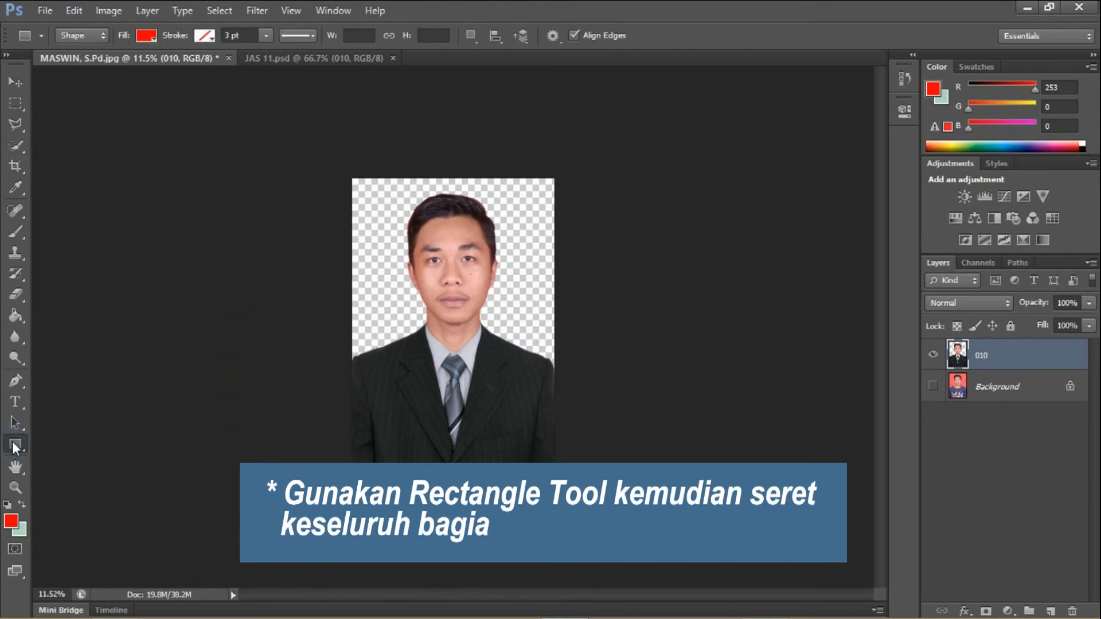
right_click(12, 442)
click(105, 447)
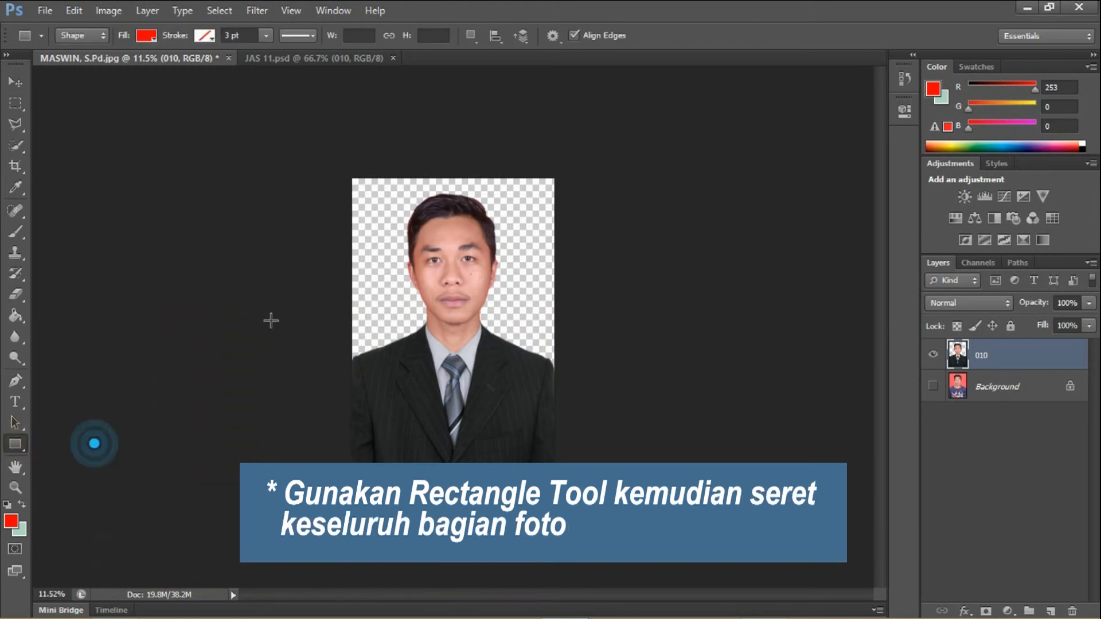
drag(274, 138, 606, 497)
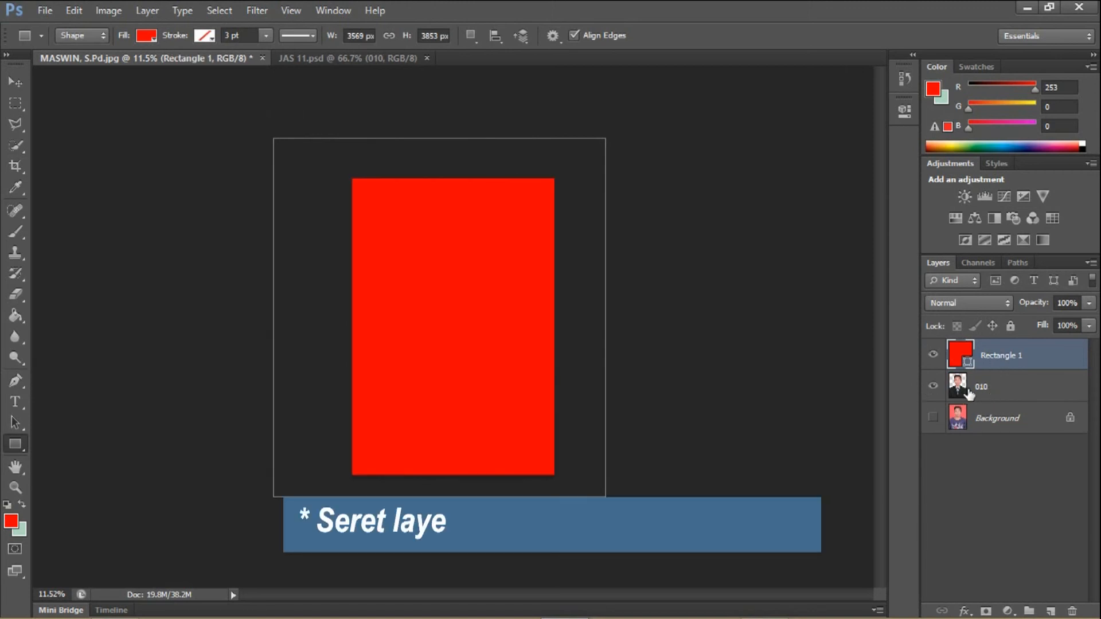
drag(985, 389, 984, 356)
- Delete the hidden original Background layer and merge the portrait and the red rectangle into a single layer
scroll(519, 241, up, 5)
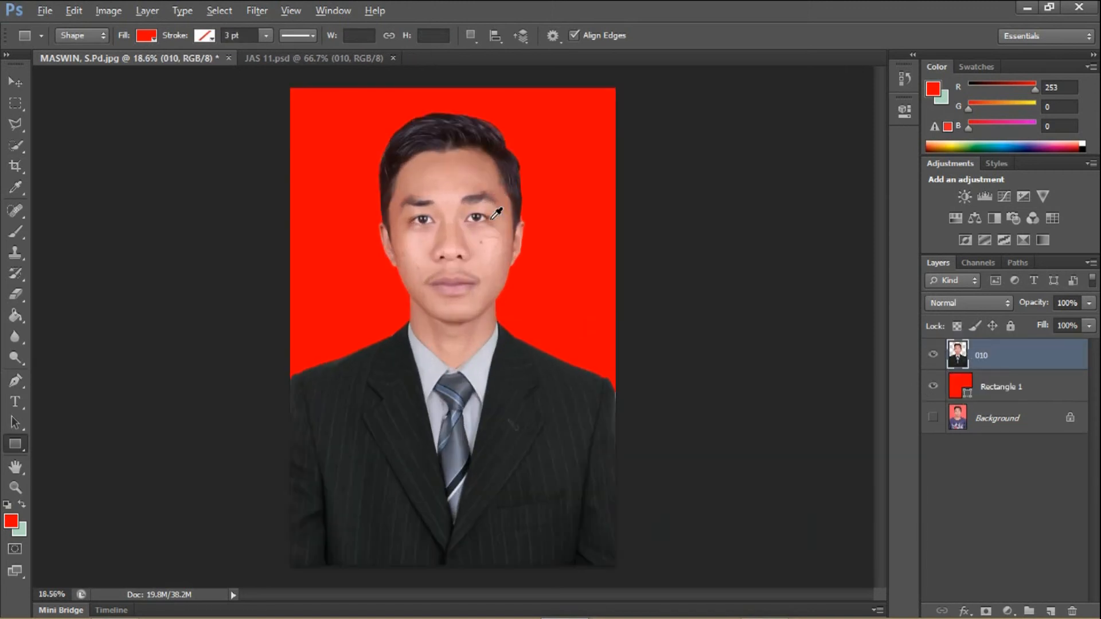
scroll(485, 173, up, 3)
scroll(484, 206, down, 6)
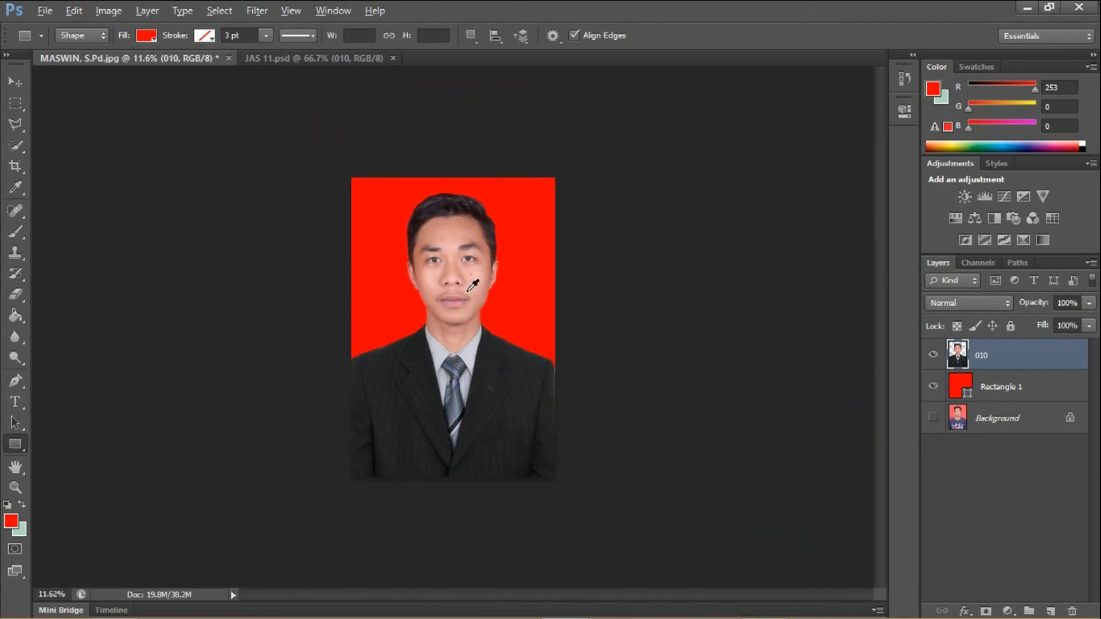
scroll(482, 268, down, 1)
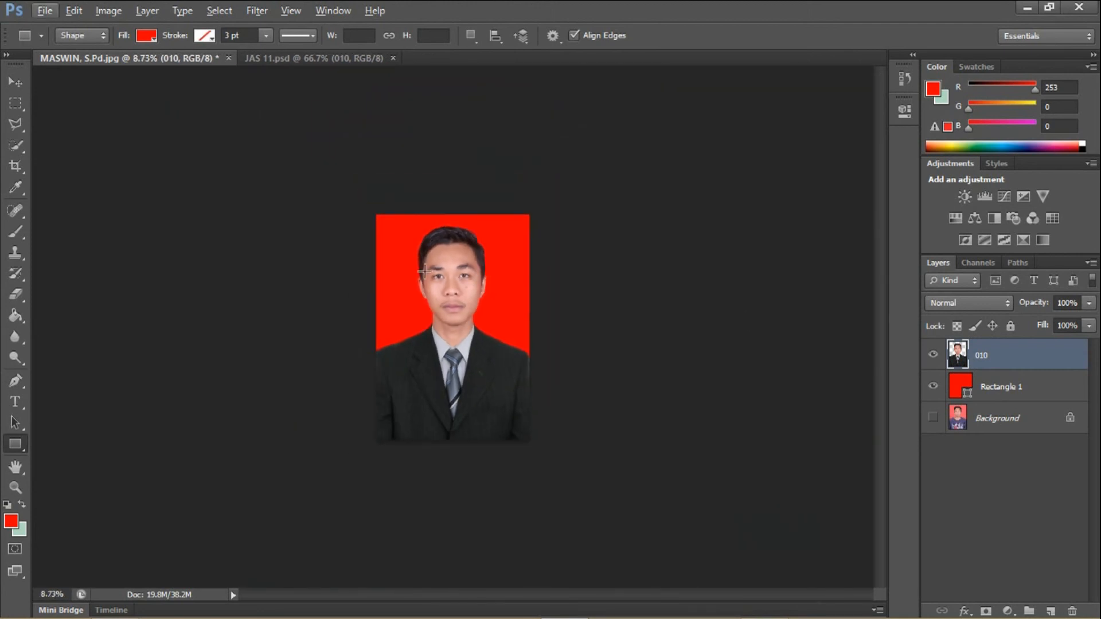
click(18, 84)
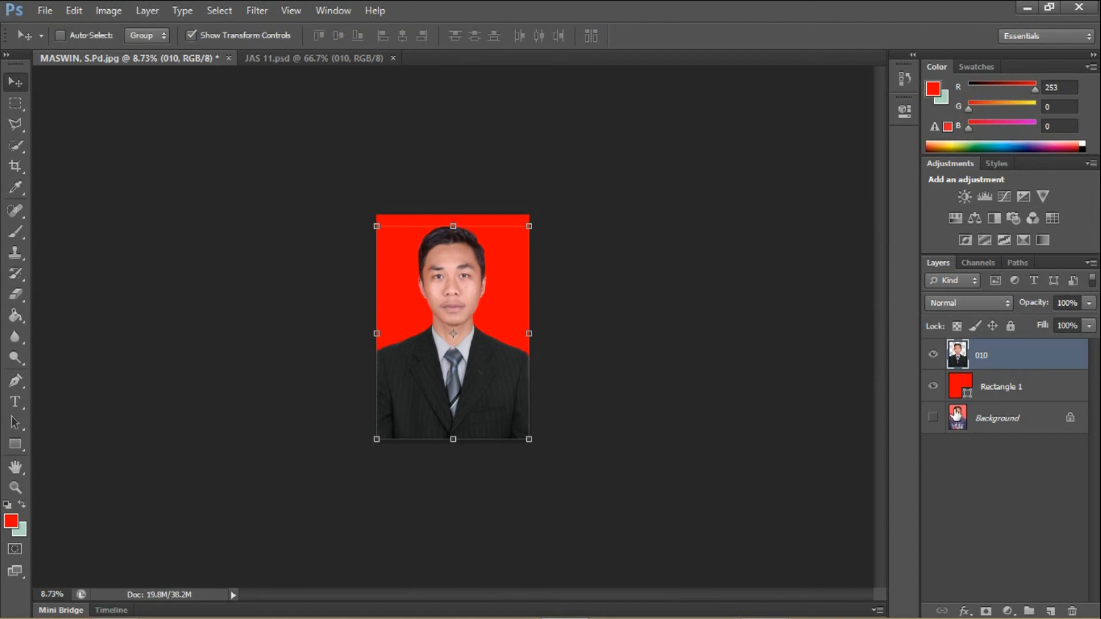
click(1001, 420)
key(Delete)
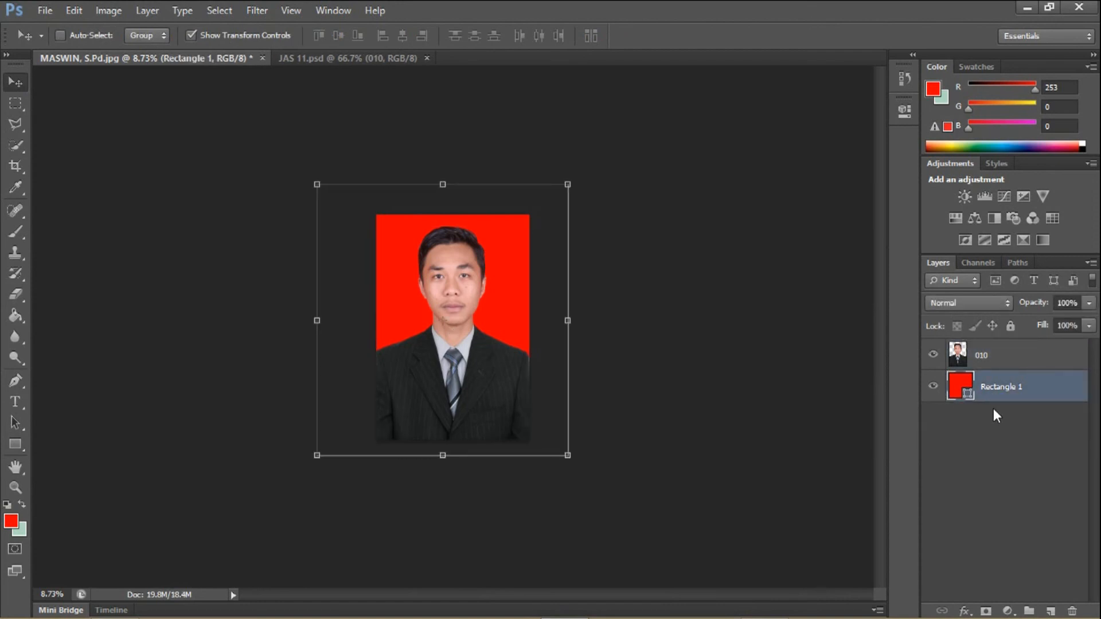
key(ctrl+shift+e)
- Save a JPEG copy of the photo as okok in the Videos folder with maximum quality 12 and the Baseline ("Standard") format
click(45, 10)
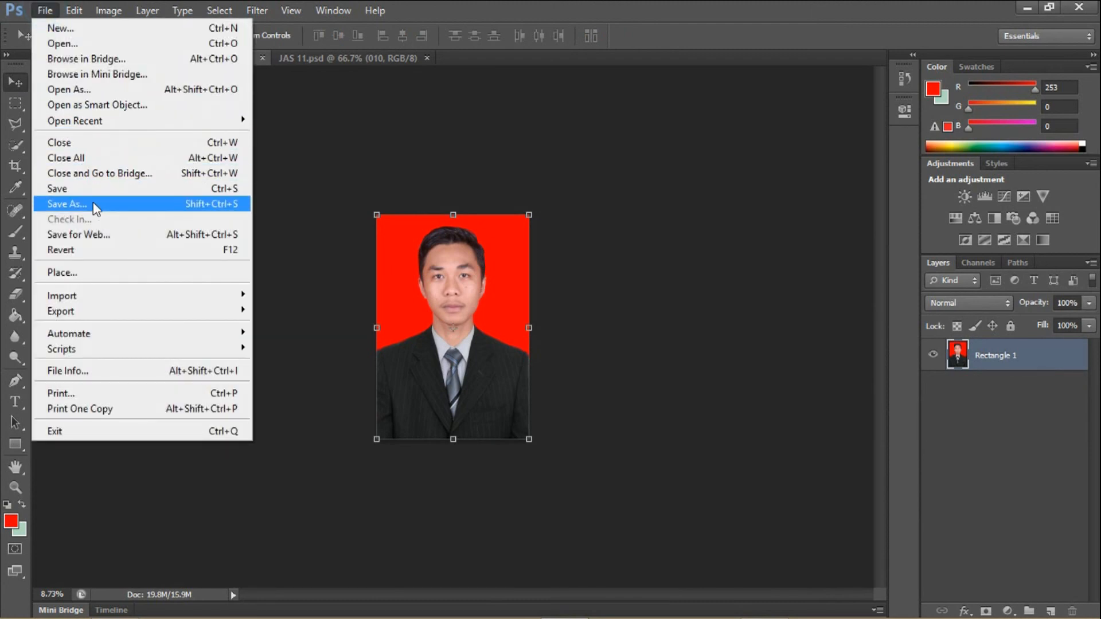
click(81, 204)
click(514, 342)
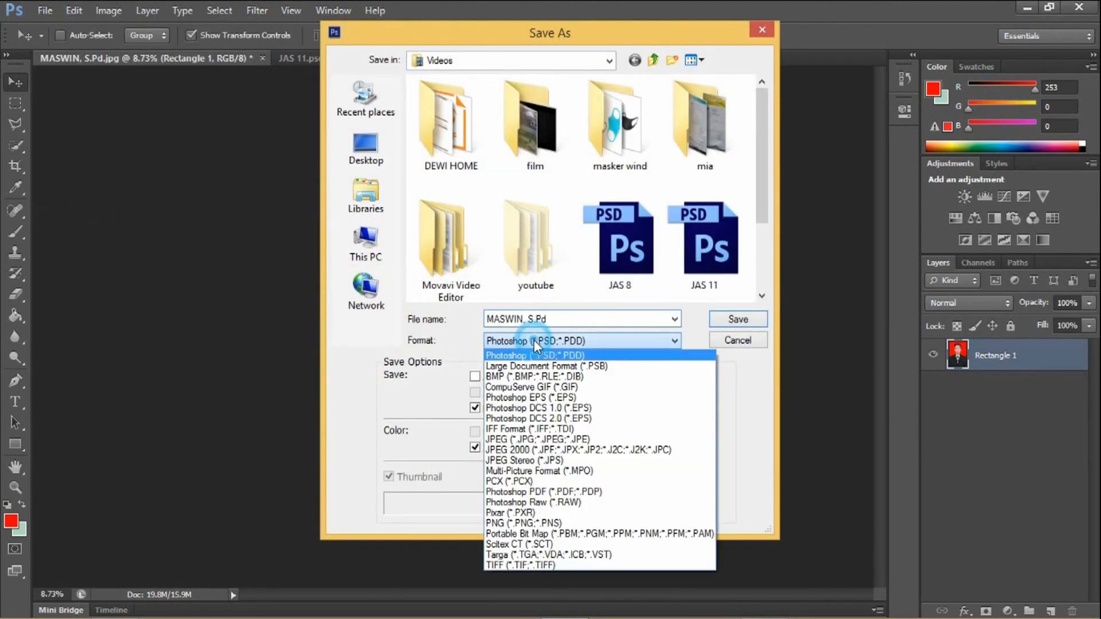
click(550, 319)
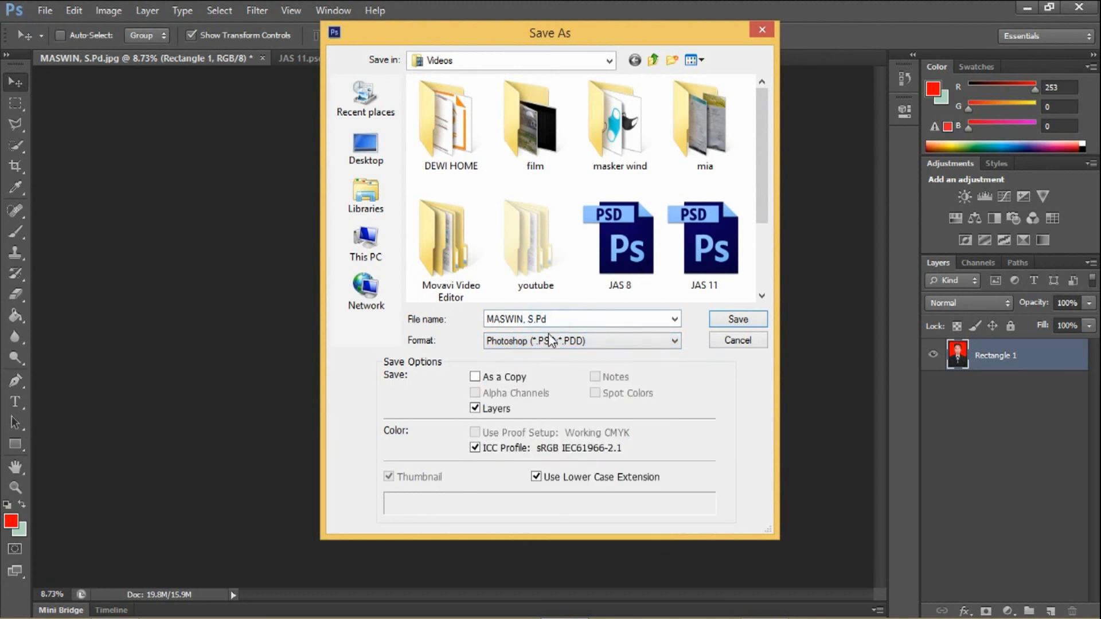
click(549, 340)
click(556, 447)
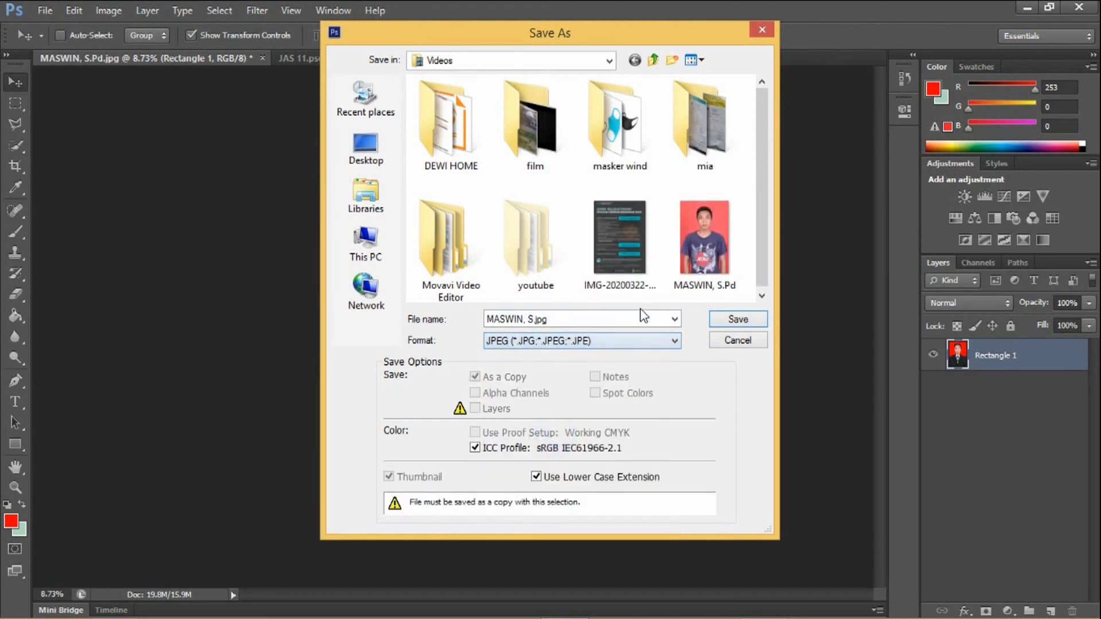
click(634, 316)
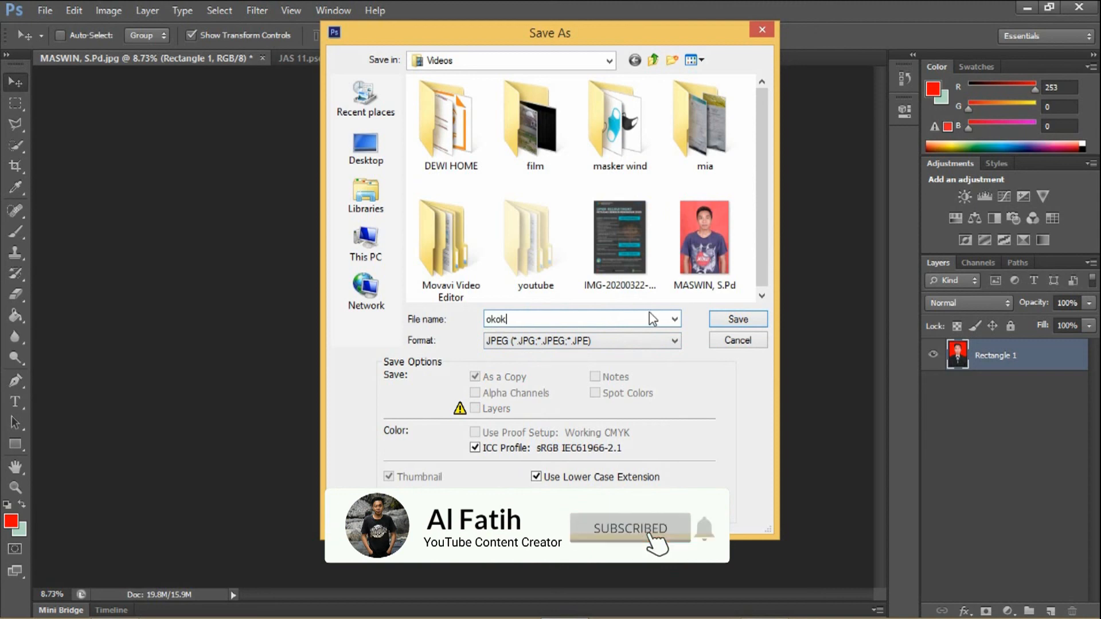
click(738, 319)
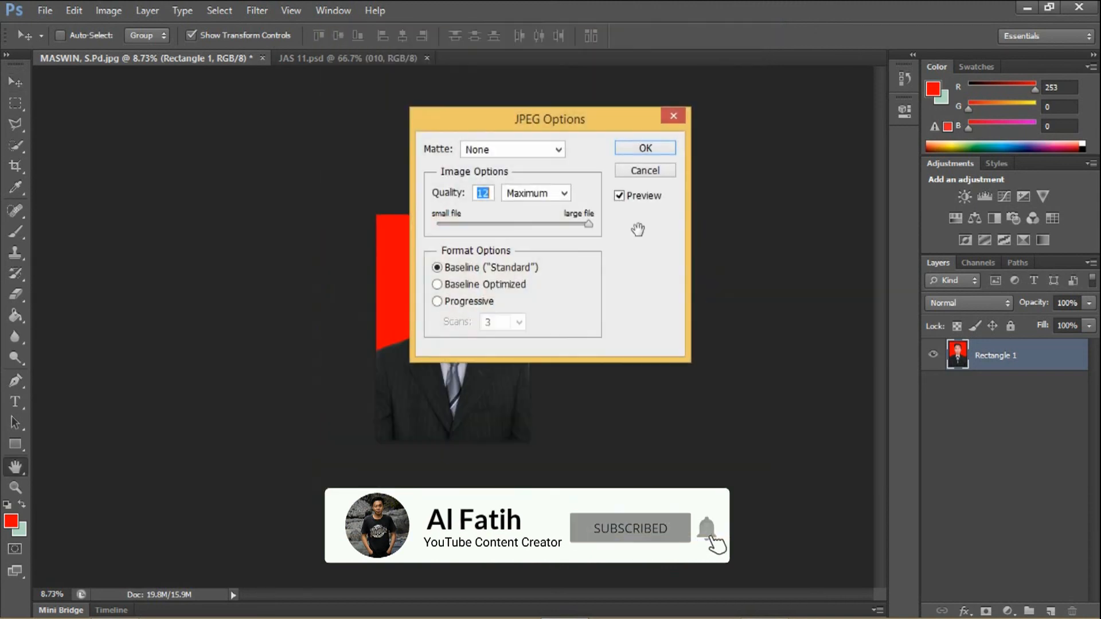
click(643, 150)
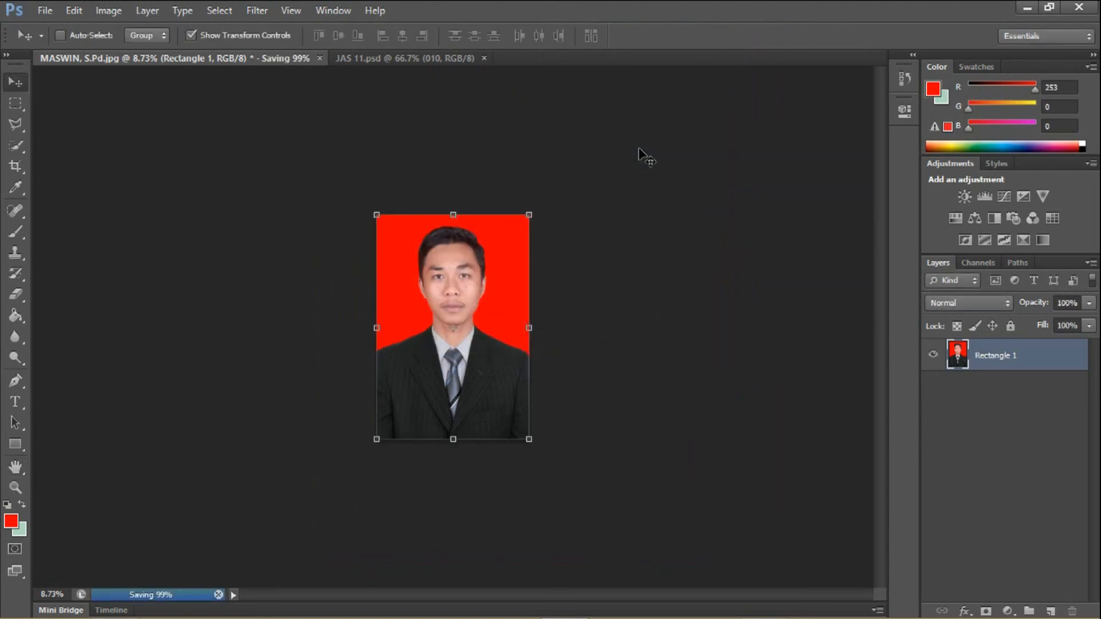